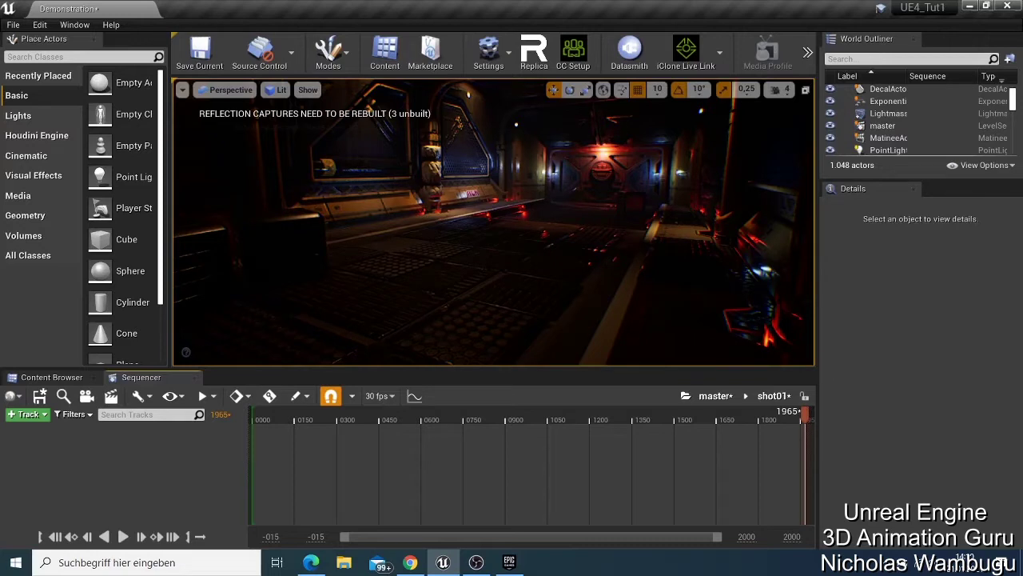
# Go back to the master sequence and enter the shot01 section on the Shots track.
pyautogui.click(734, 400)
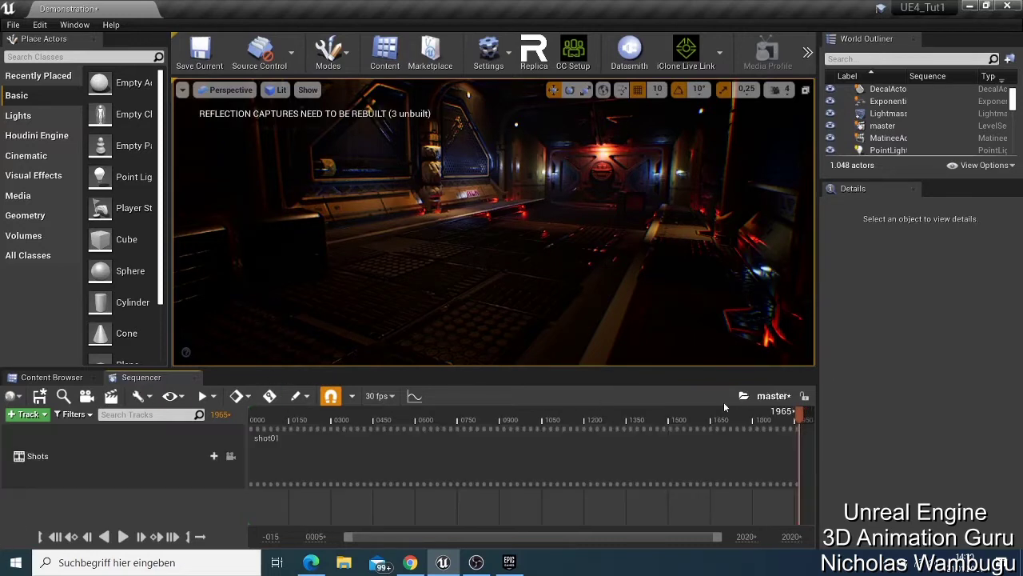
pyautogui.doubleClick(422, 446)
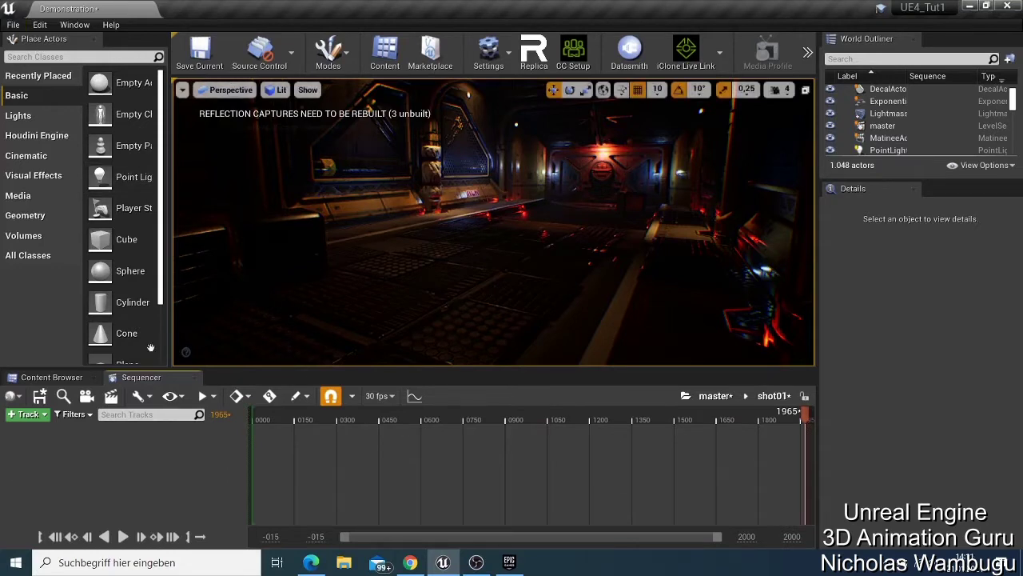
# In the Content Browser, go to ParagonWraith > Characters > Heroes > Wraith and select WraithPlayerCharacter.
pyautogui.click(68, 377)
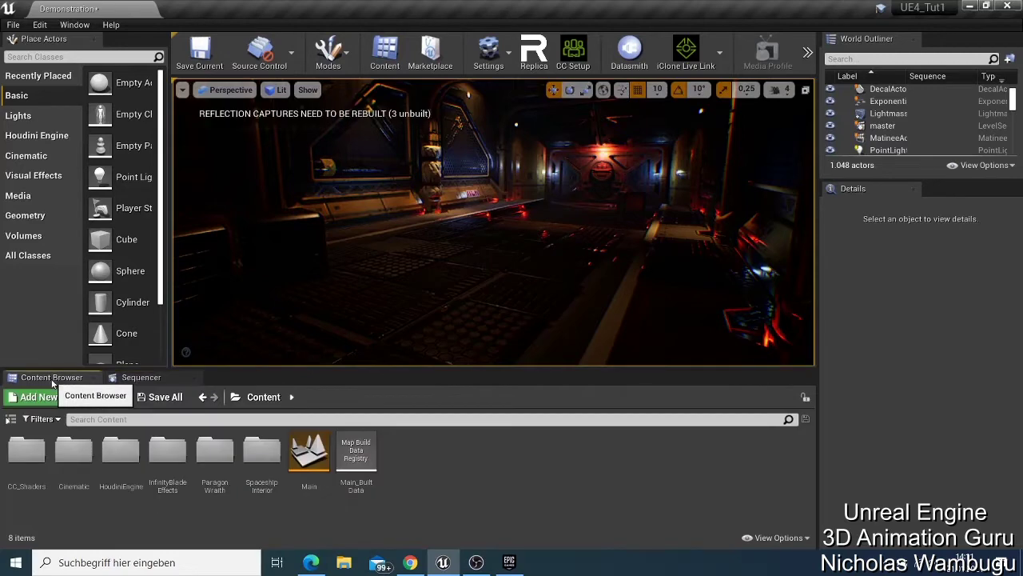
pyautogui.click(140, 377)
pyautogui.click(40, 378)
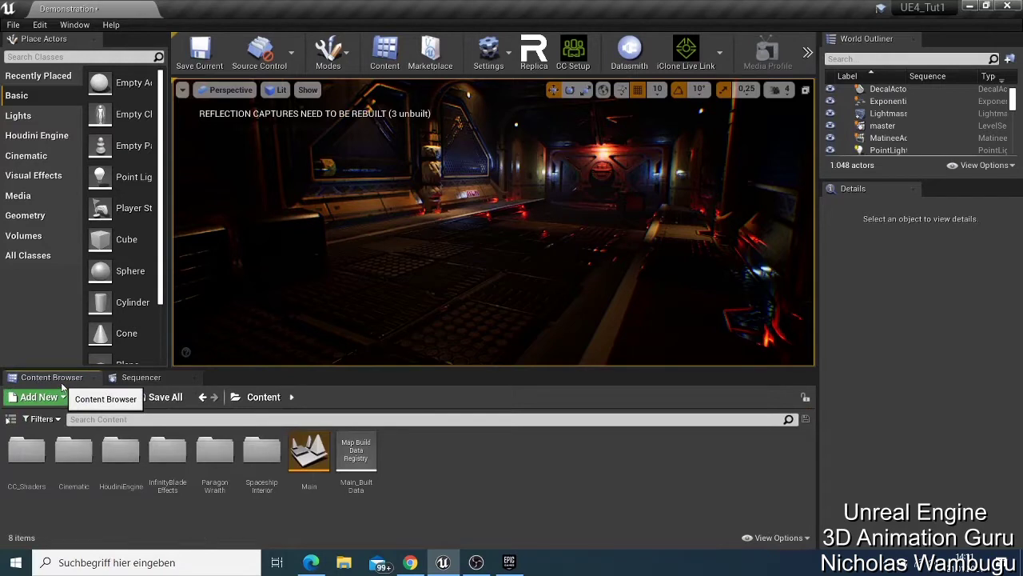
pyautogui.doubleClick(216, 449)
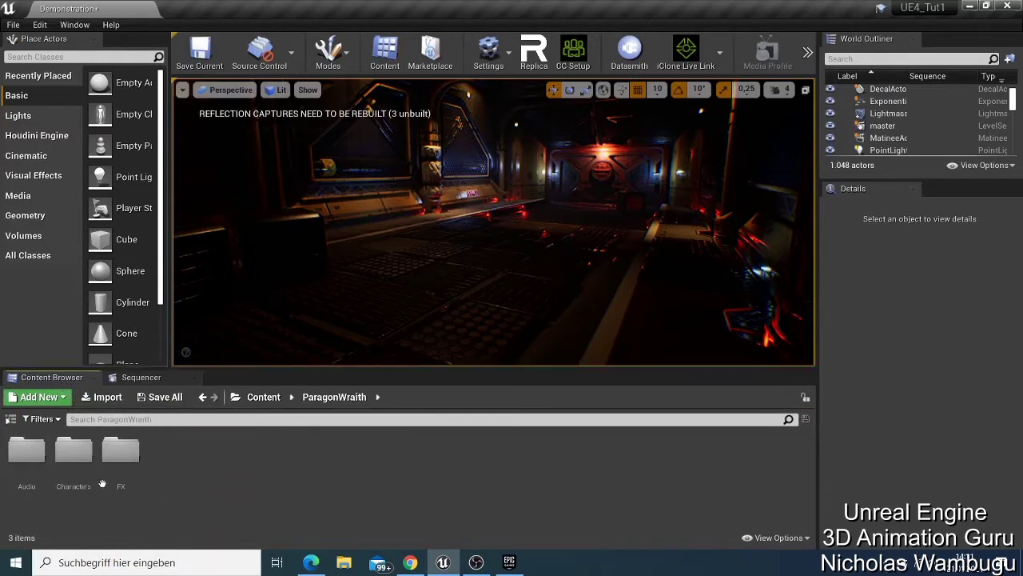
pyautogui.doubleClick(72, 458)
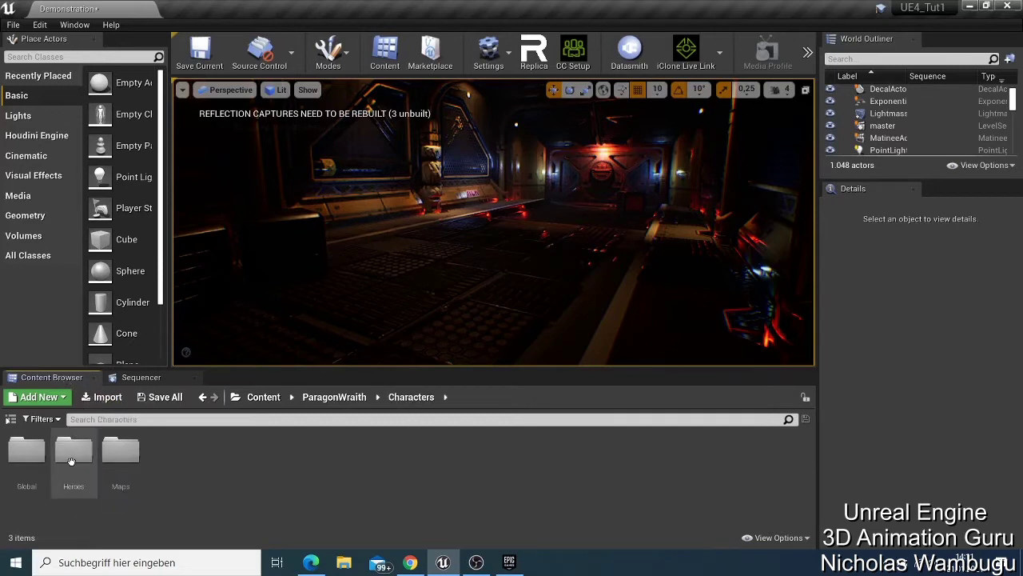
pyautogui.click(74, 454)
pyautogui.doubleClick(73, 454)
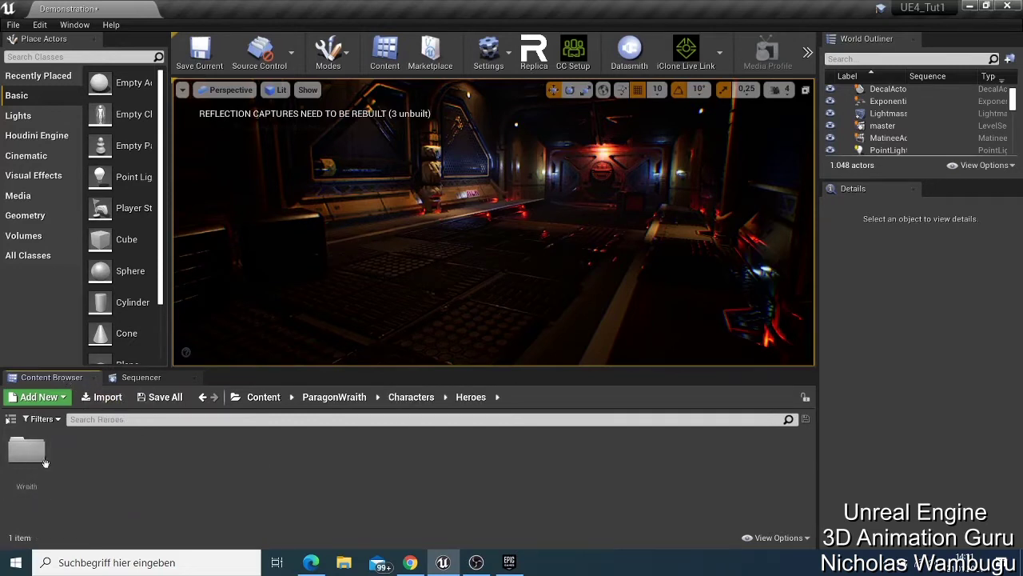
pyautogui.doubleClick(18, 457)
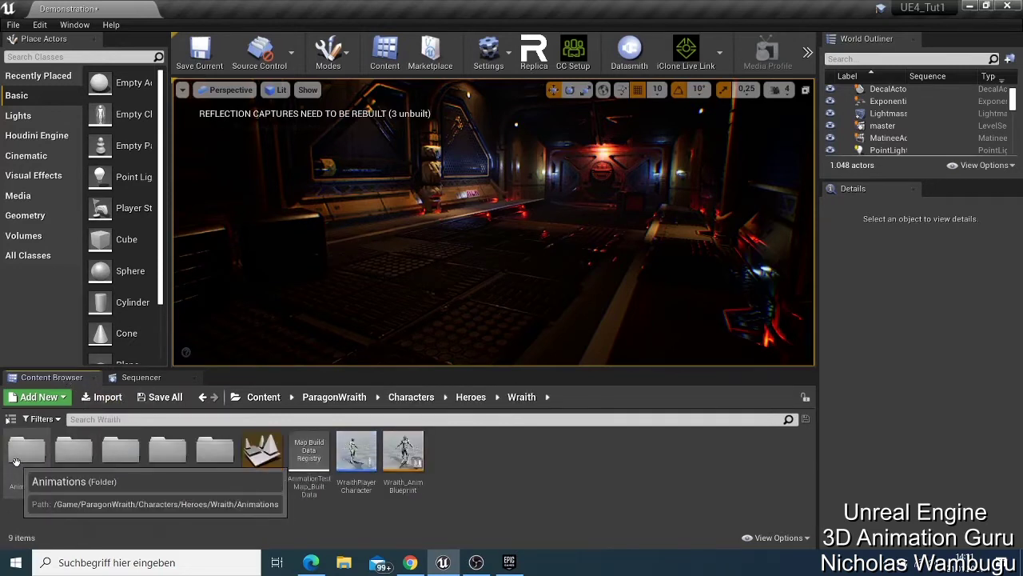
pyautogui.click(356, 454)
# Place WraithPlayerCharacter in the corridor, delete it, and place the Ability_E animation from Animations instead.
pyautogui.moveTo(497, 208); pyautogui.dragTo(558, 315)
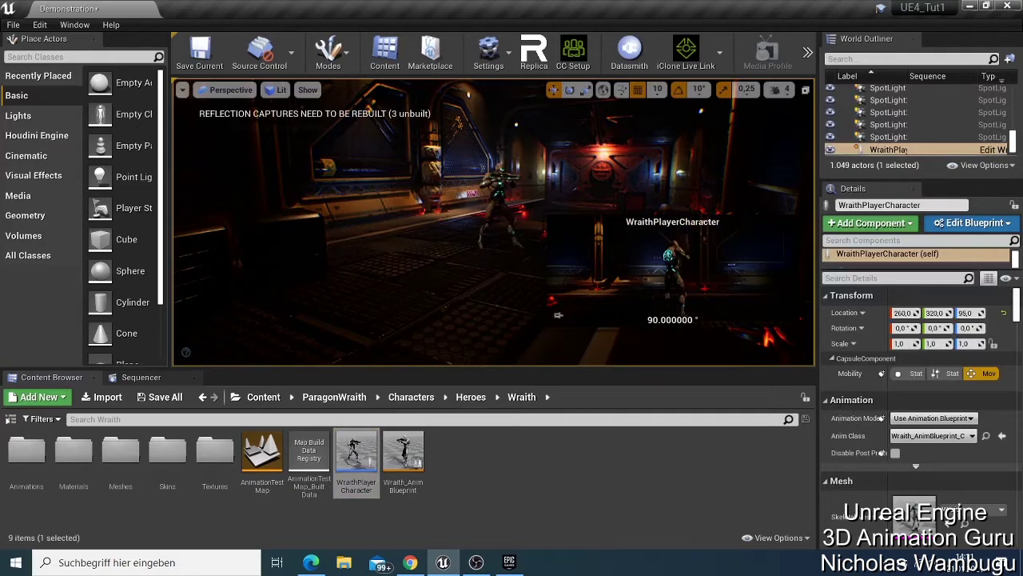
pyautogui.rightClick(558, 314)
pyautogui.moveTo(574, 298)
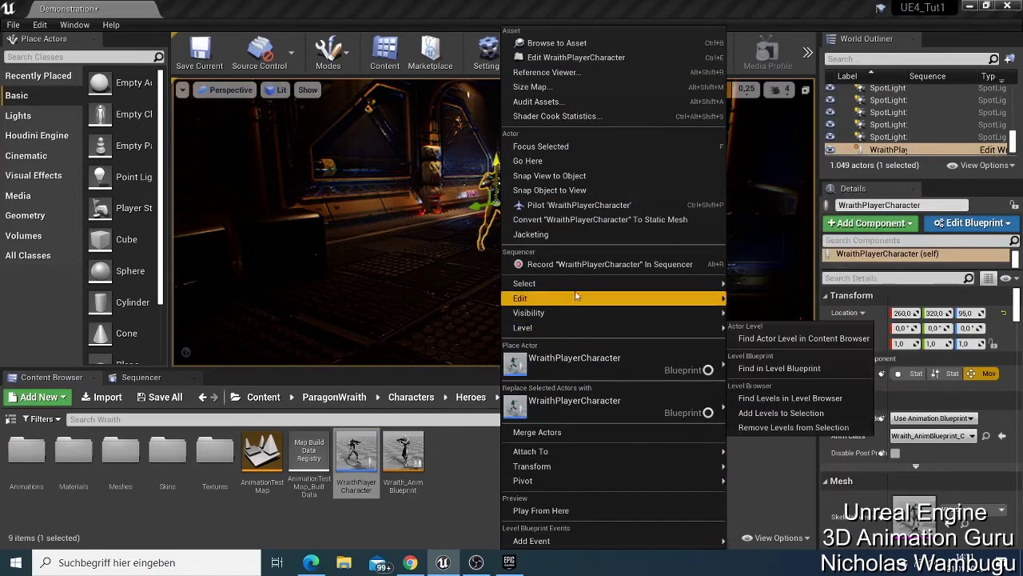
pyautogui.click(741, 358)
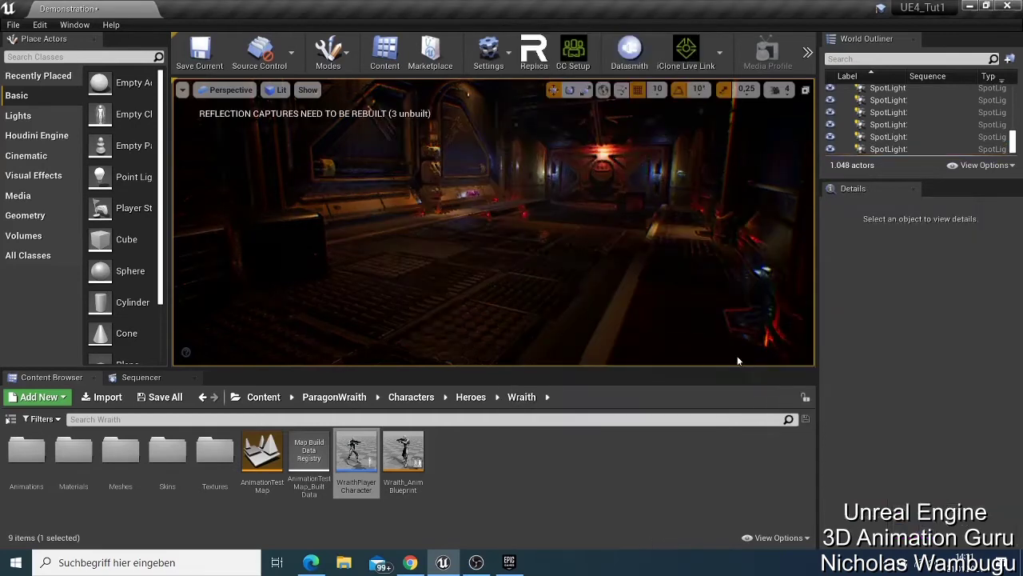
pyautogui.doubleClick(27, 445)
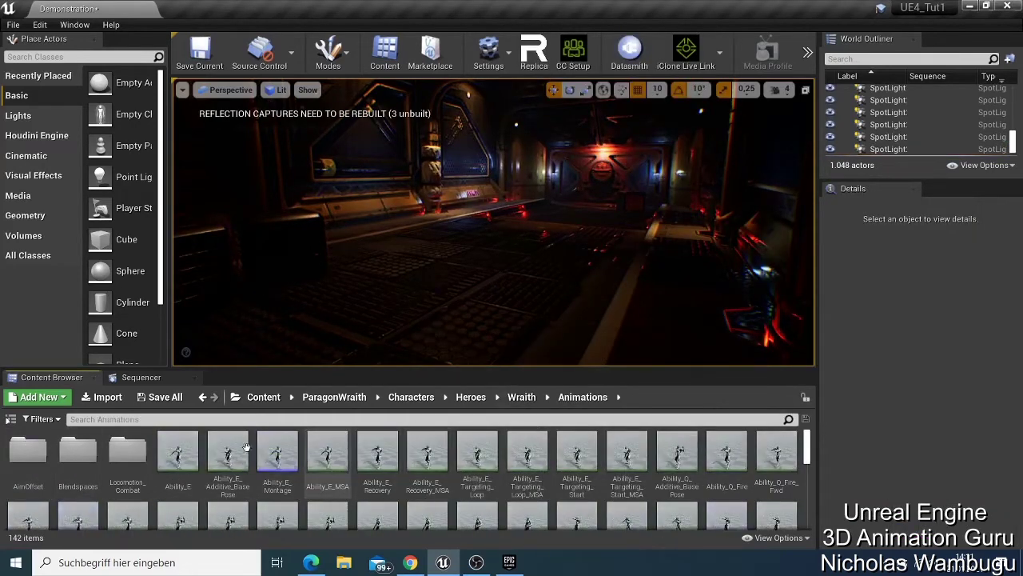
pyautogui.moveTo(186, 457); pyautogui.dragTo(487, 265)
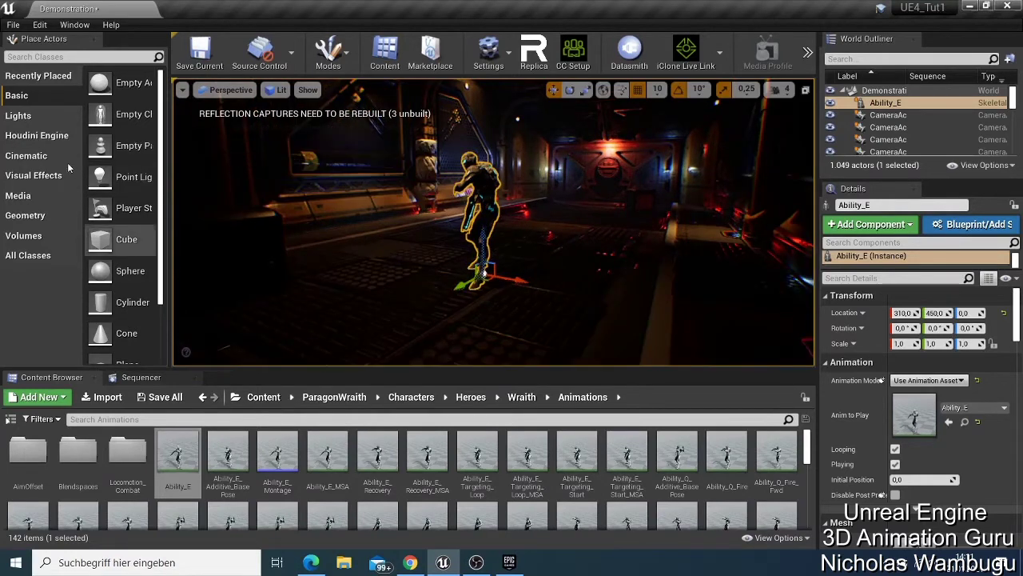
# Place a Point Light beside the Wraith and position it at 323, 579, 120.
pyautogui.click(119, 184)
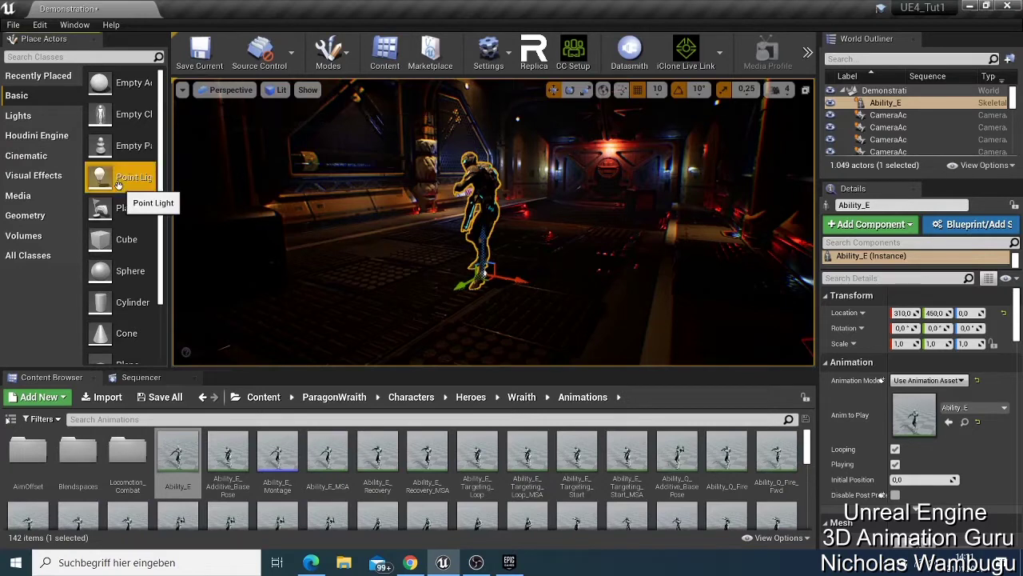
pyautogui.moveTo(118, 185); pyautogui.dragTo(413, 282)
pyautogui.moveTo(415, 222); pyautogui.dragTo(428, 192)
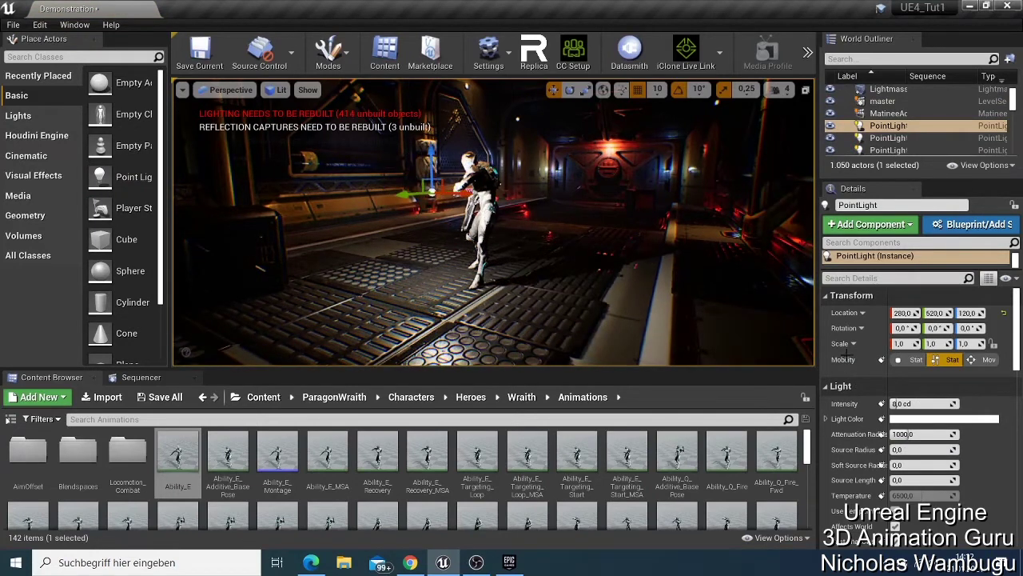
pyautogui.moveTo(905, 313); pyautogui.dragTo(951, 312)
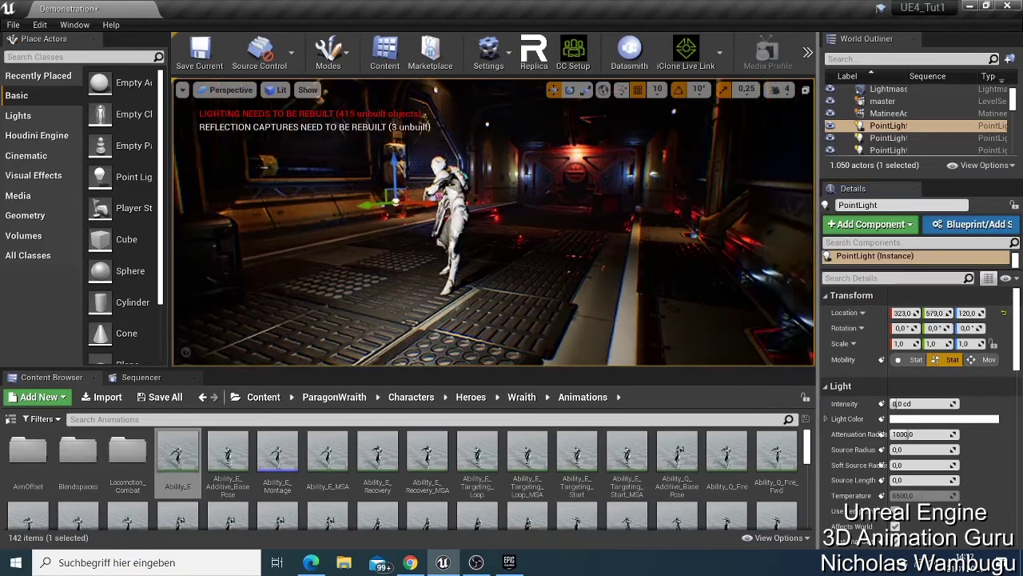
pyautogui.press('w')
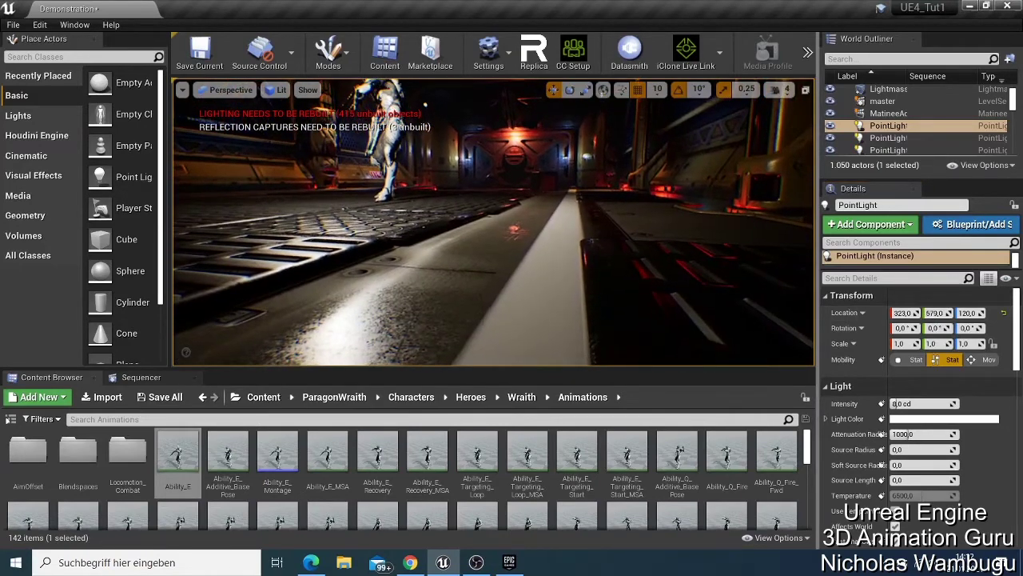
pyautogui.press('s')
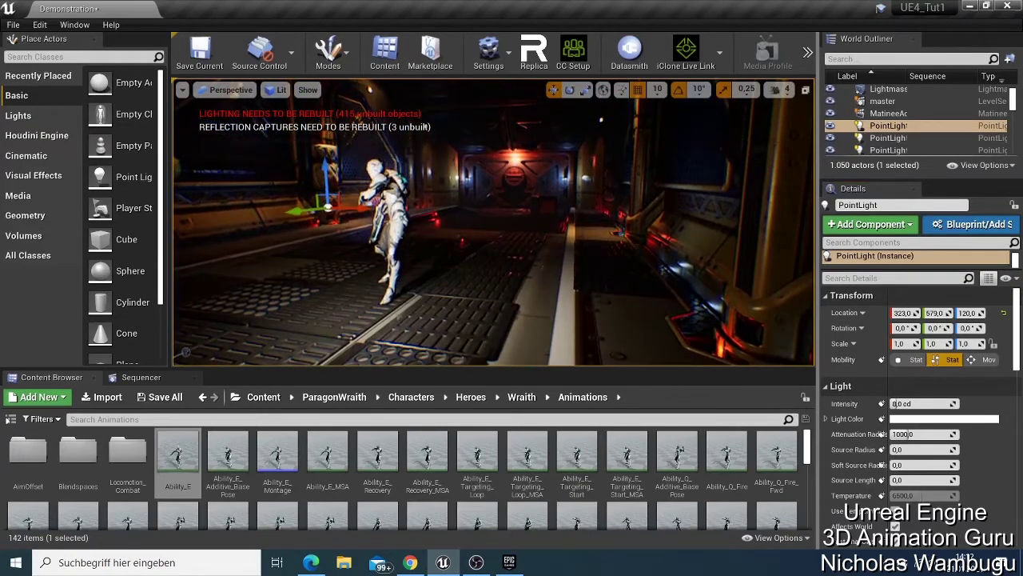
pyautogui.press('a')
pyautogui.moveTo(560, 297); pyautogui.dragTo(560, 298, button='right')
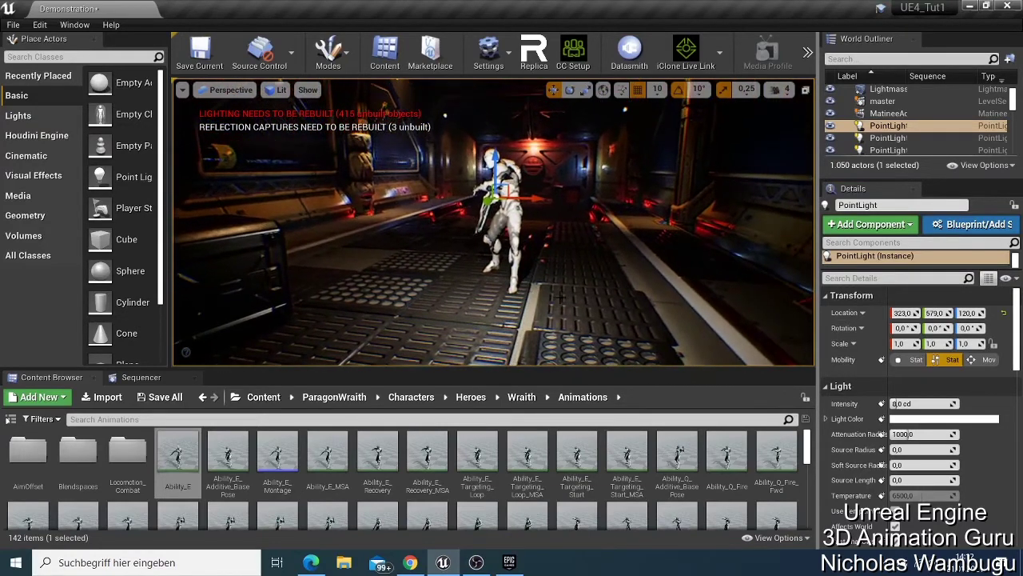
# Drag Ability_E from the World Outliner into shot01, then delete its track again.
pyautogui.click(171, 376)
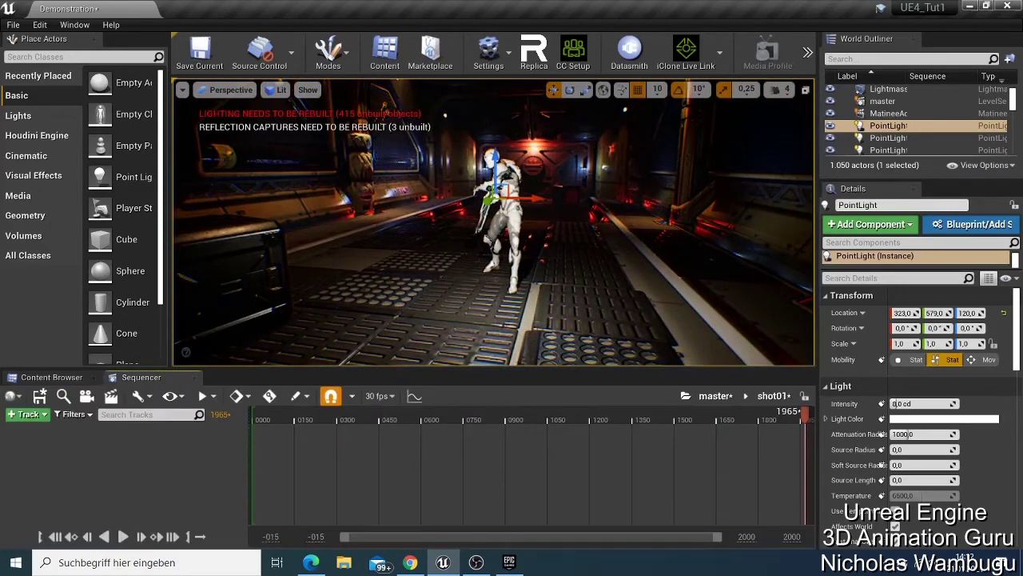
pyautogui.click(511, 180)
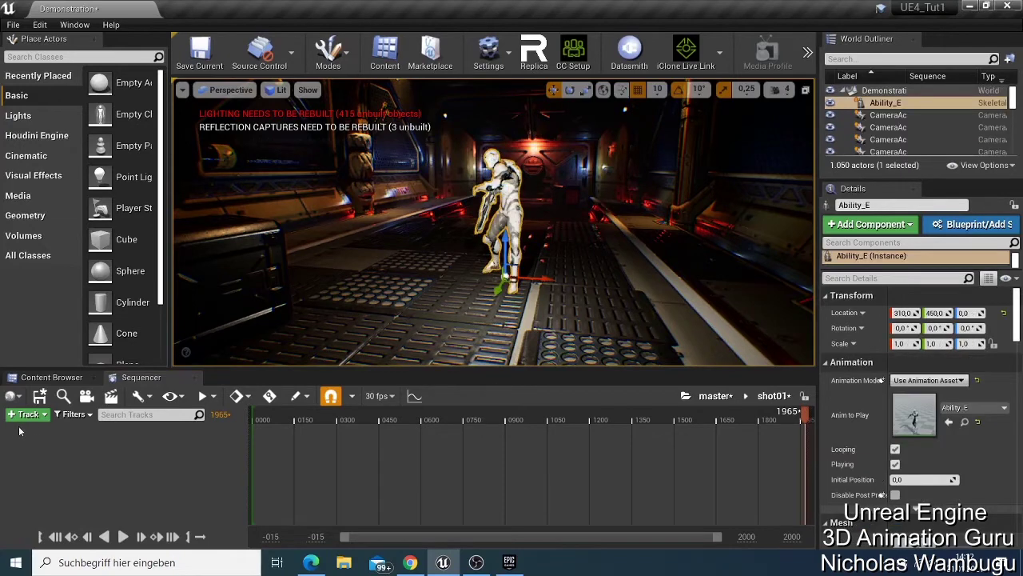
pyautogui.moveTo(888, 103); pyautogui.dragTo(42, 439)
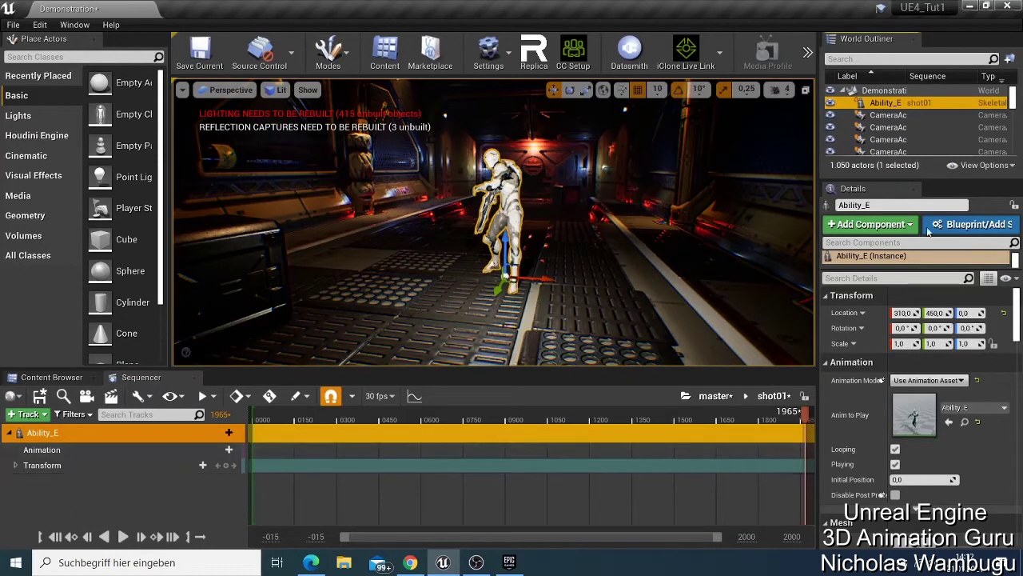
pyautogui.rightClick(131, 433)
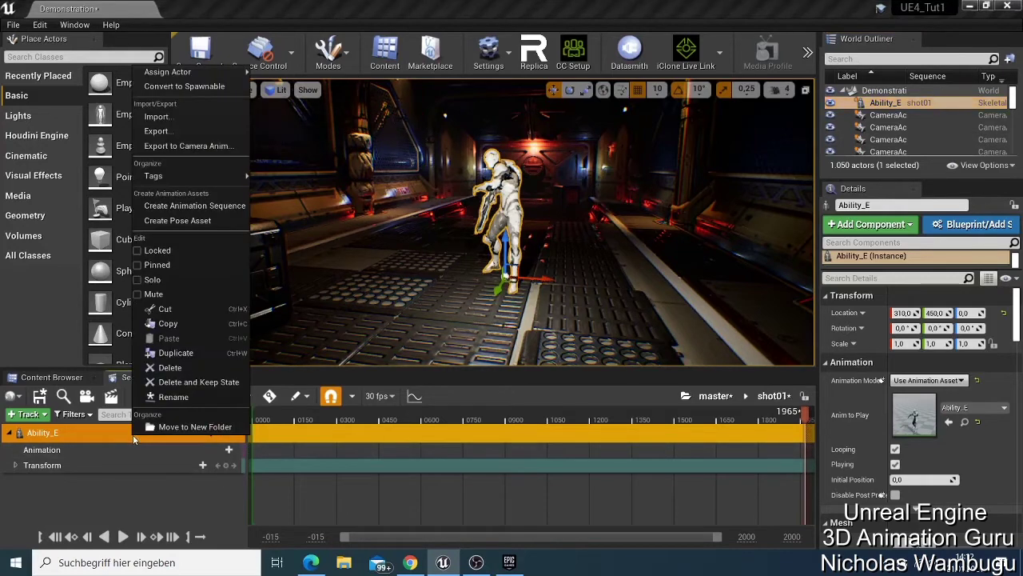
pyautogui.click(170, 367)
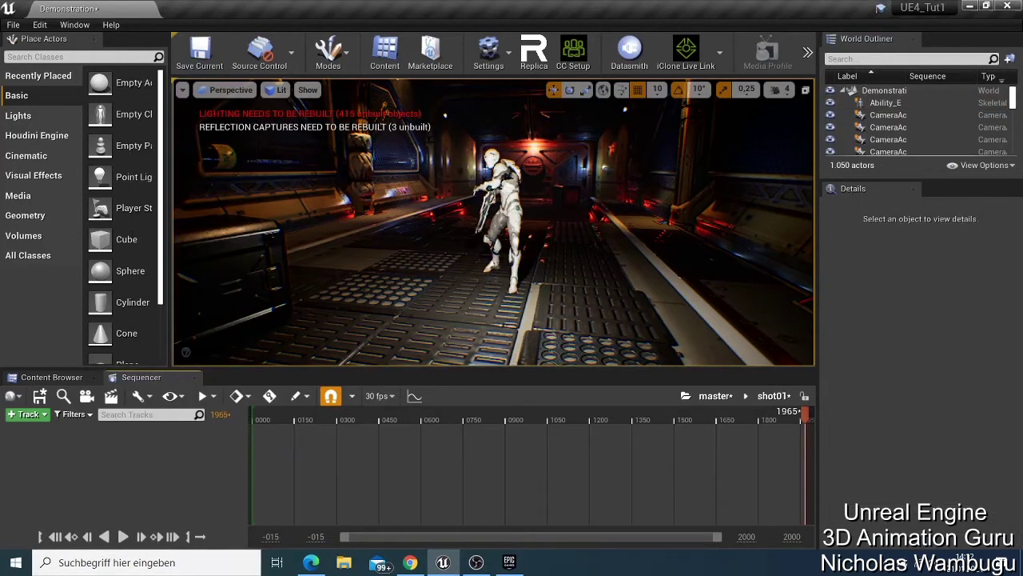
pyautogui.click(503, 196)
# Add Ability_E to shot01 through + Track > Actor To Sequencer.
pyautogui.click(28, 414)
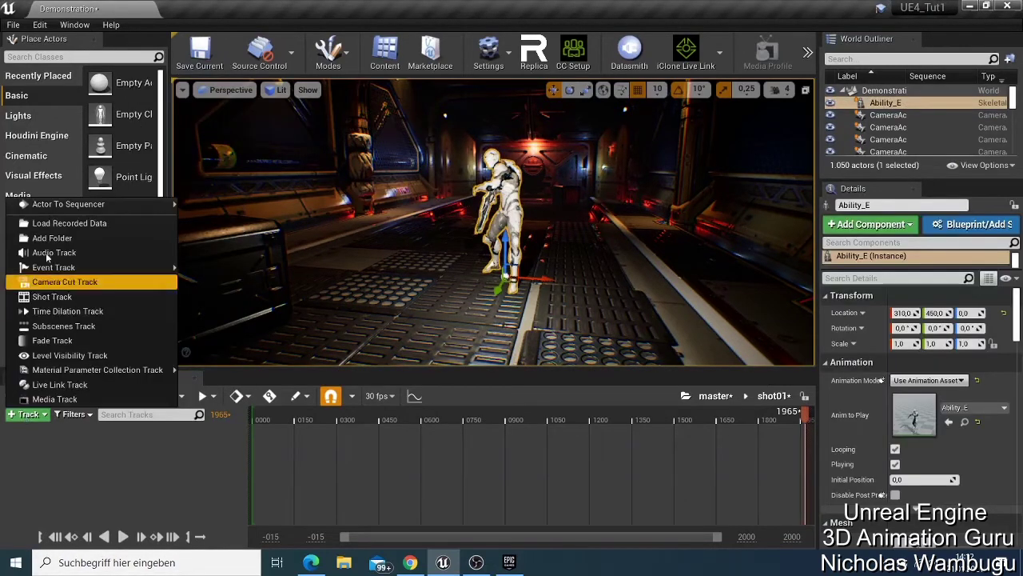
pyautogui.moveTo(83, 207)
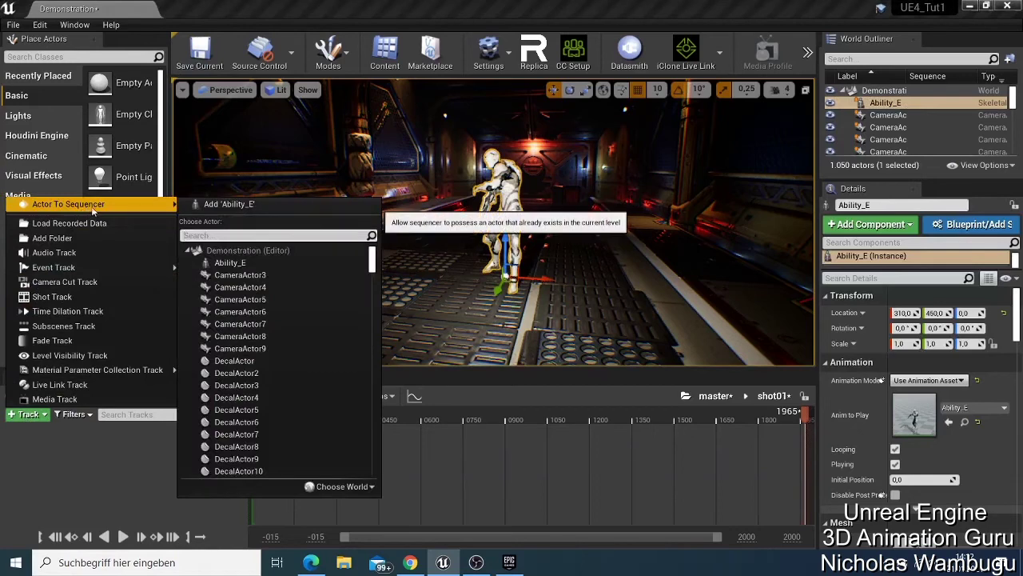
pyautogui.click(232, 205)
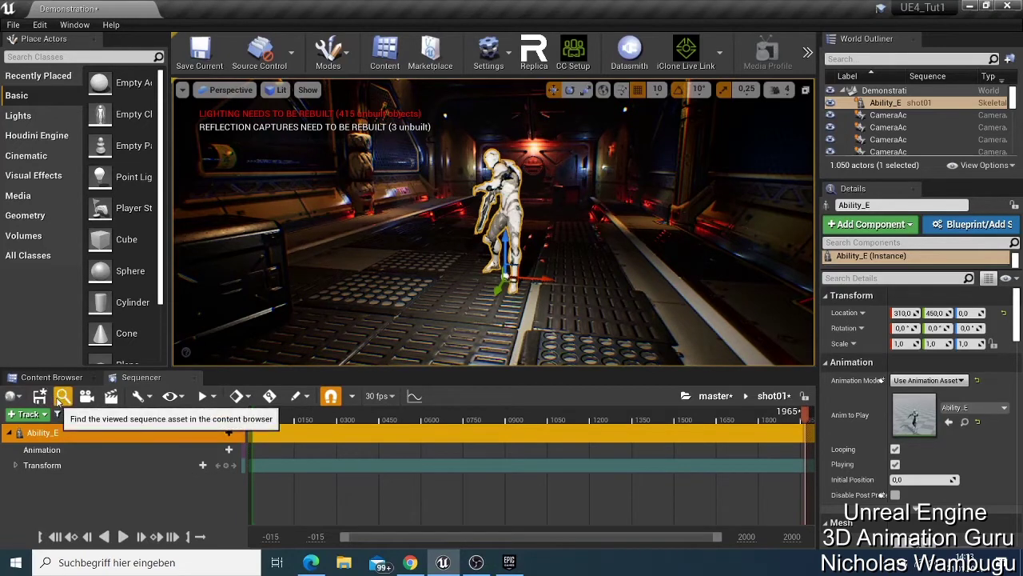
pyautogui.click(112, 396)
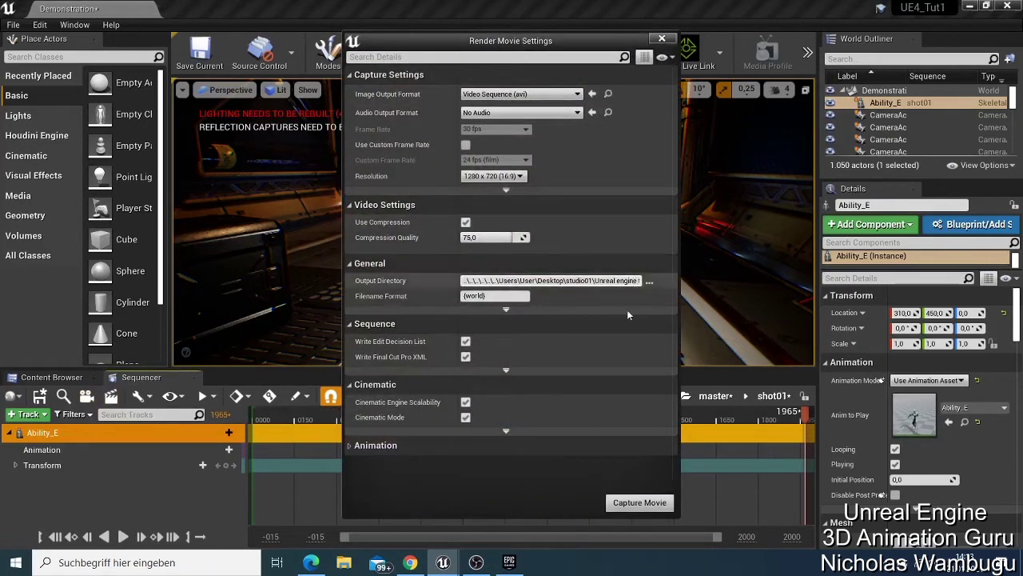
pyautogui.click(662, 39)
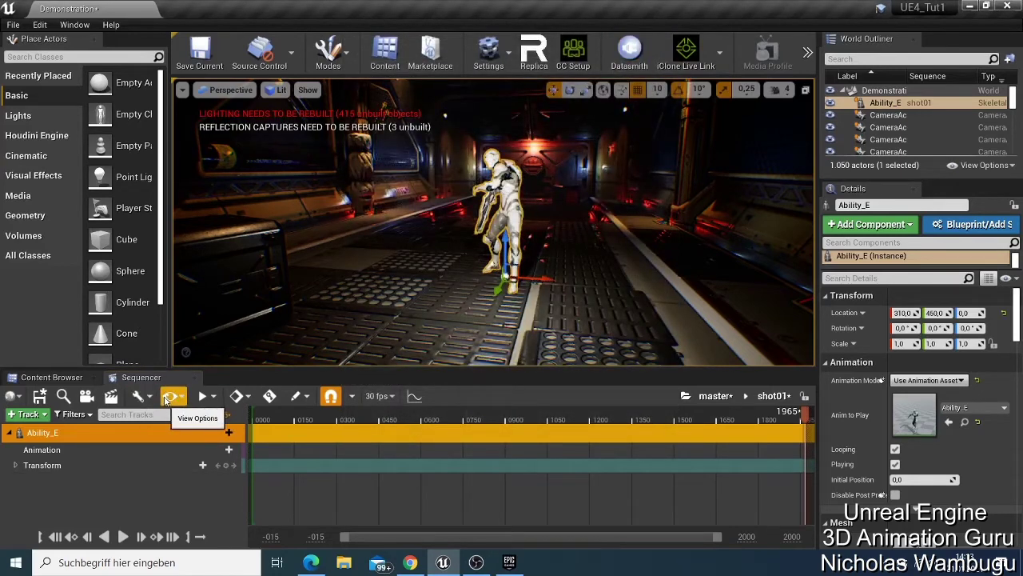
pyautogui.click(168, 396)
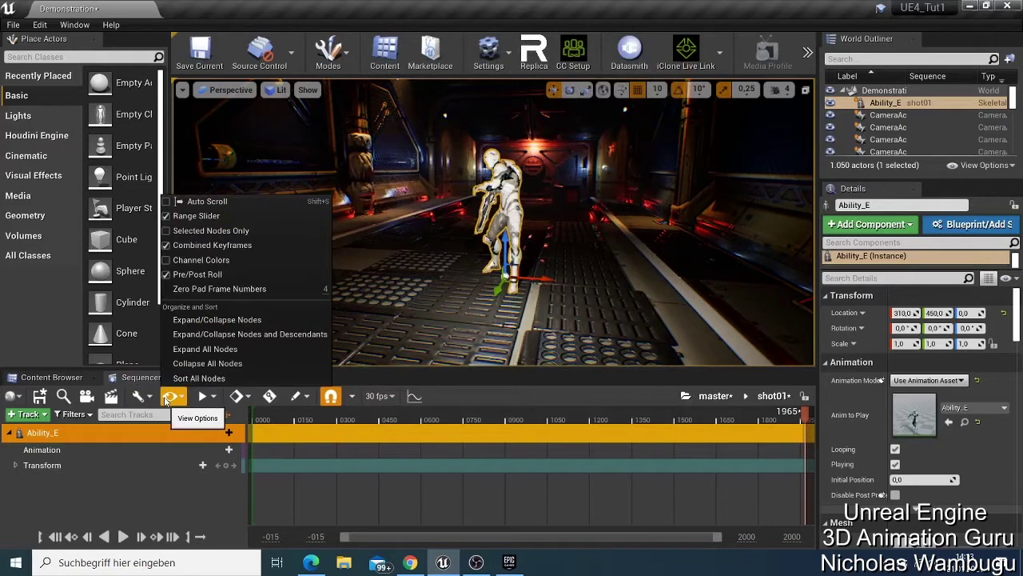
pyautogui.click(167, 398)
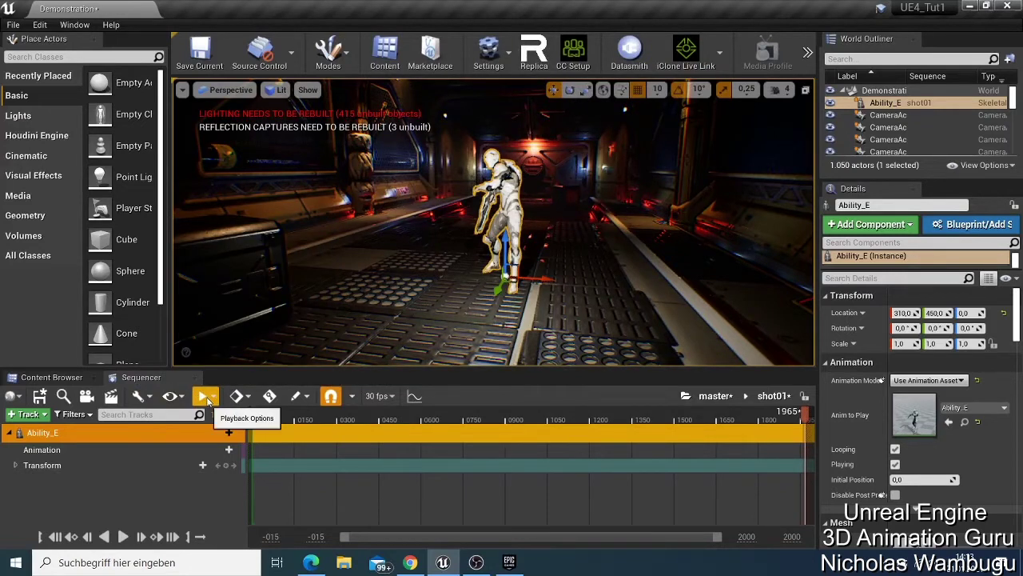
# Try a 24 fps display rate, return to 30 fps, and move the playhead to frame 0573.
pyautogui.click(249, 399)
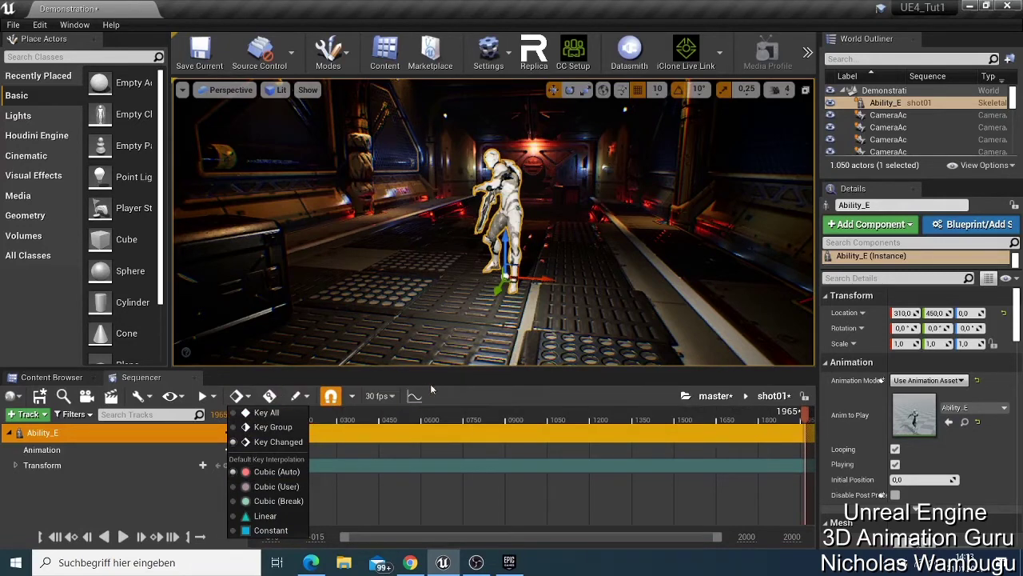
pyautogui.click(477, 385)
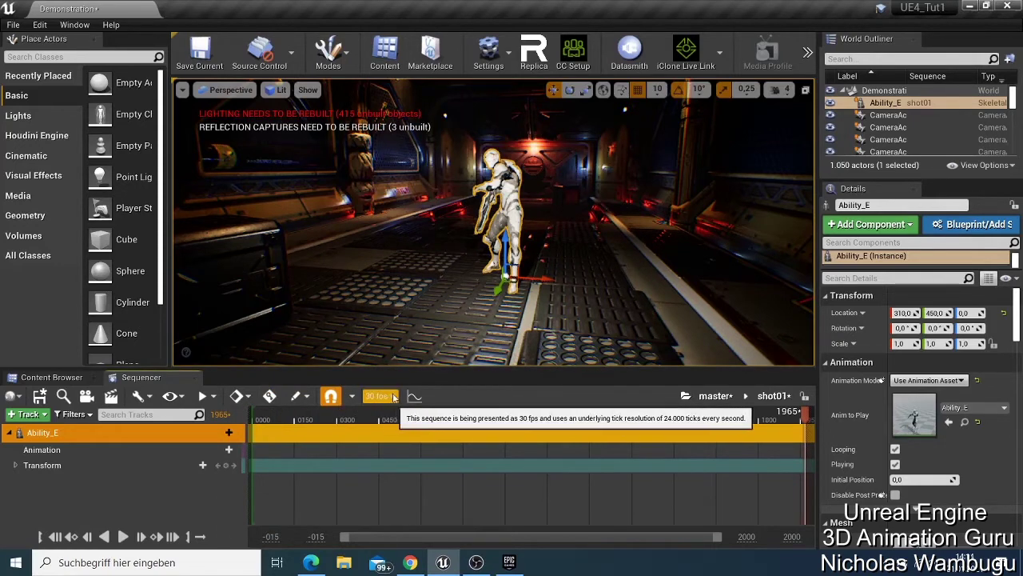
pyautogui.click(379, 396)
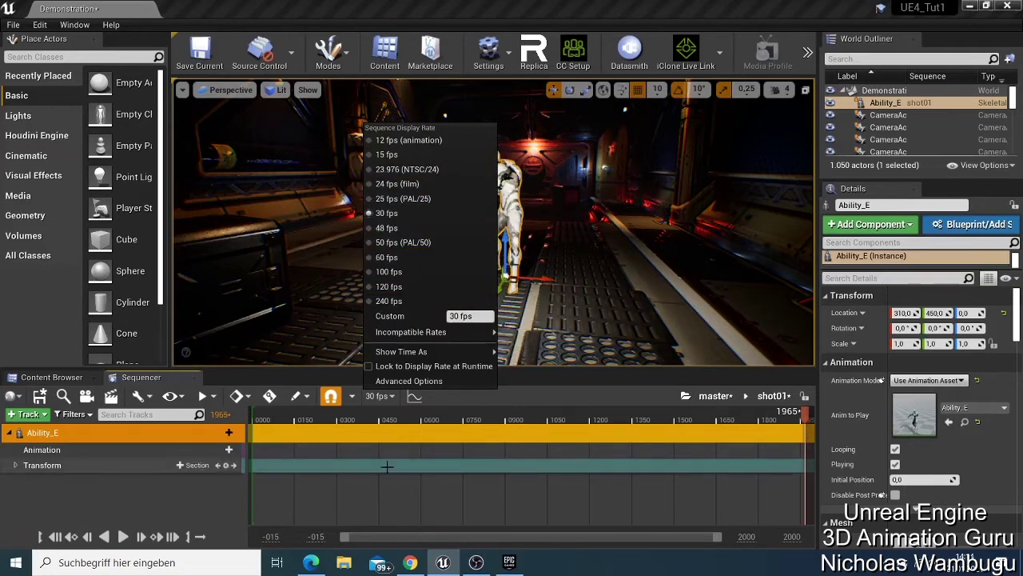
pyautogui.click(384, 184)
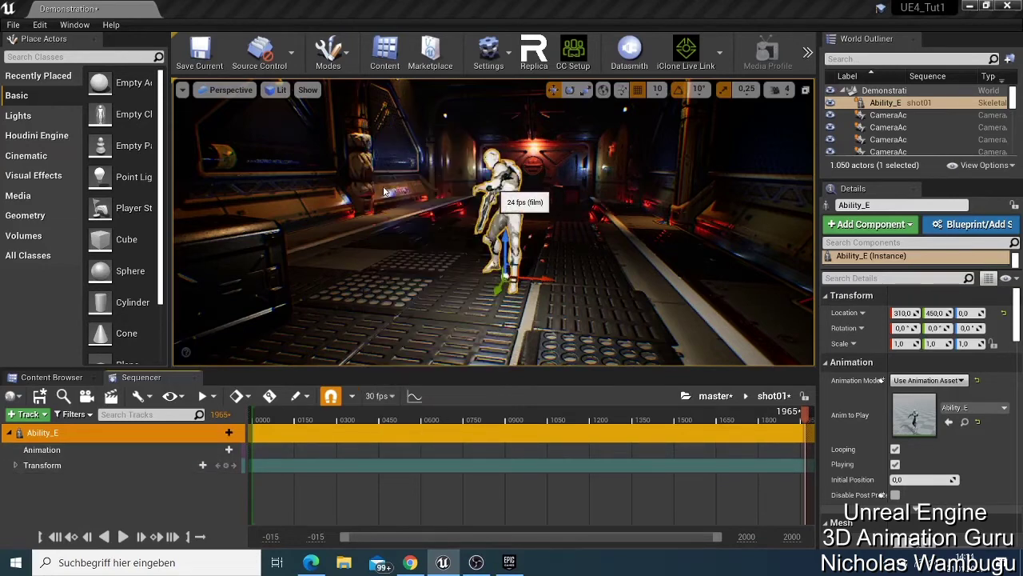
pyautogui.click(391, 397)
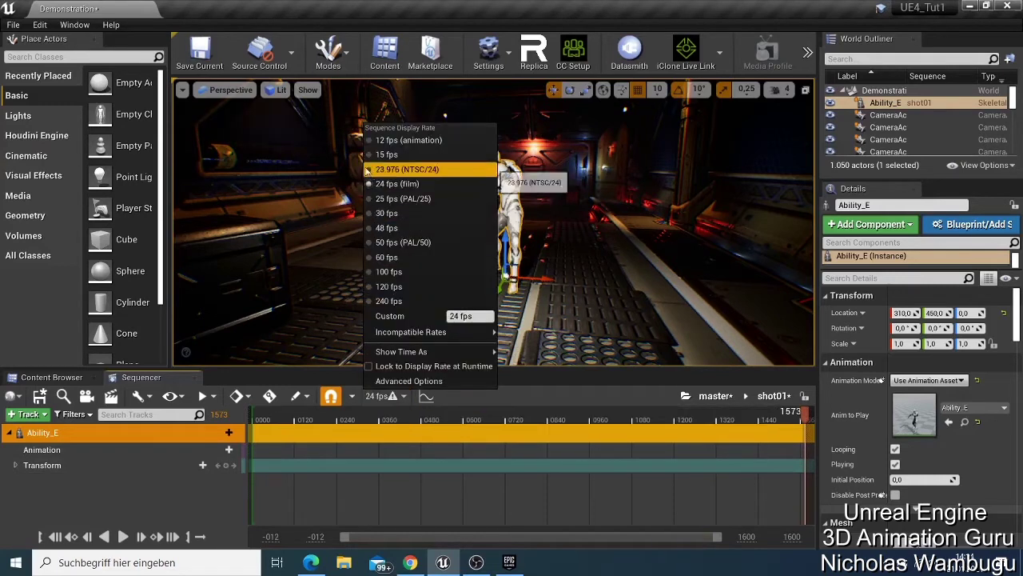
pyautogui.click(387, 213)
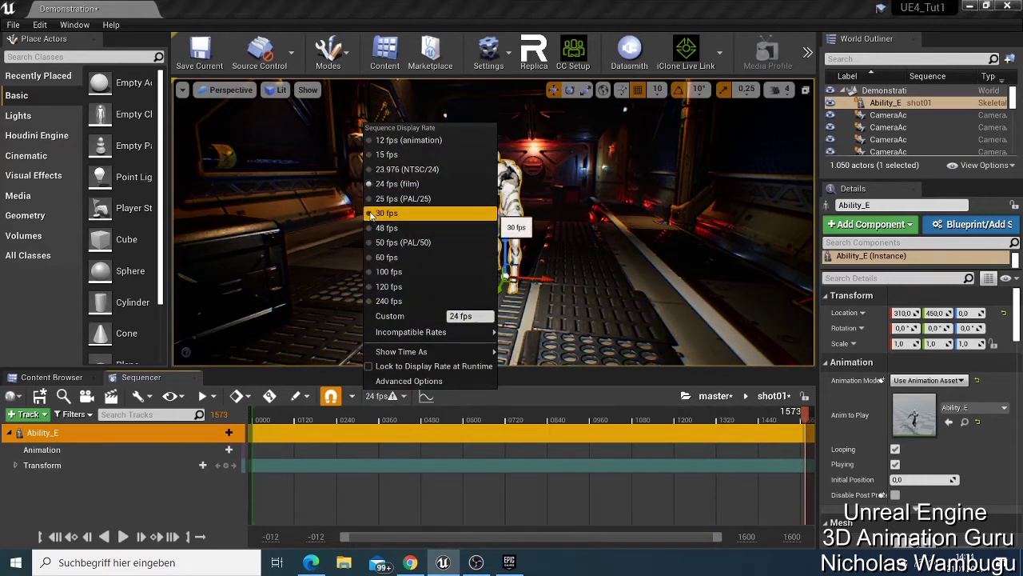
pyautogui.click(525, 424)
pyautogui.click(414, 420)
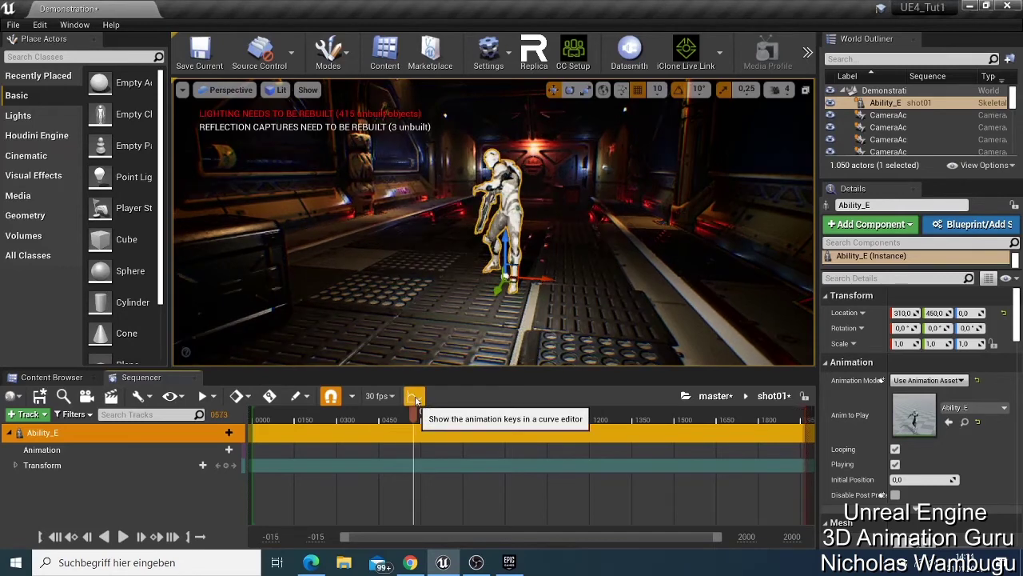
pyautogui.click(415, 399)
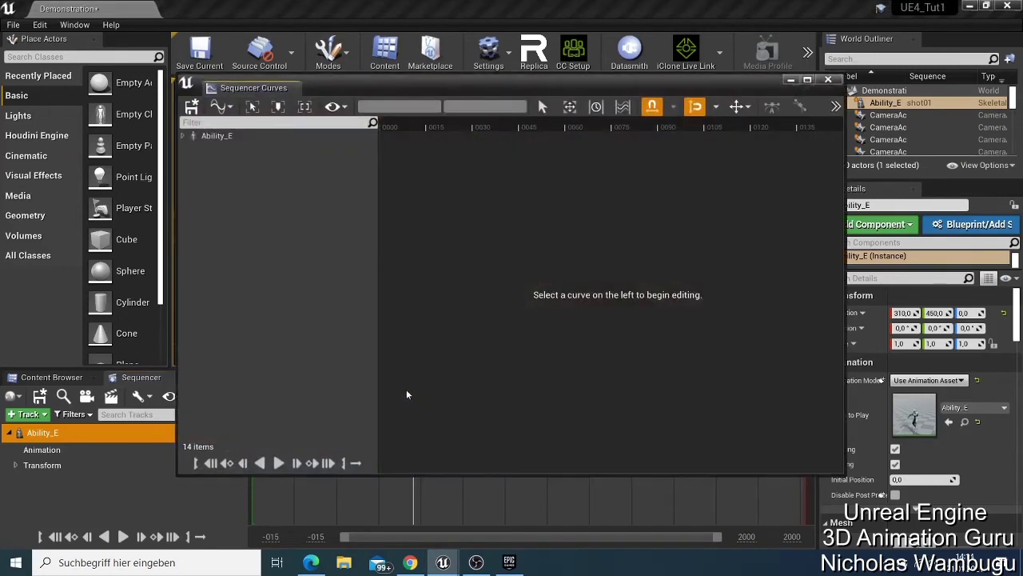
pyautogui.click(217, 138)
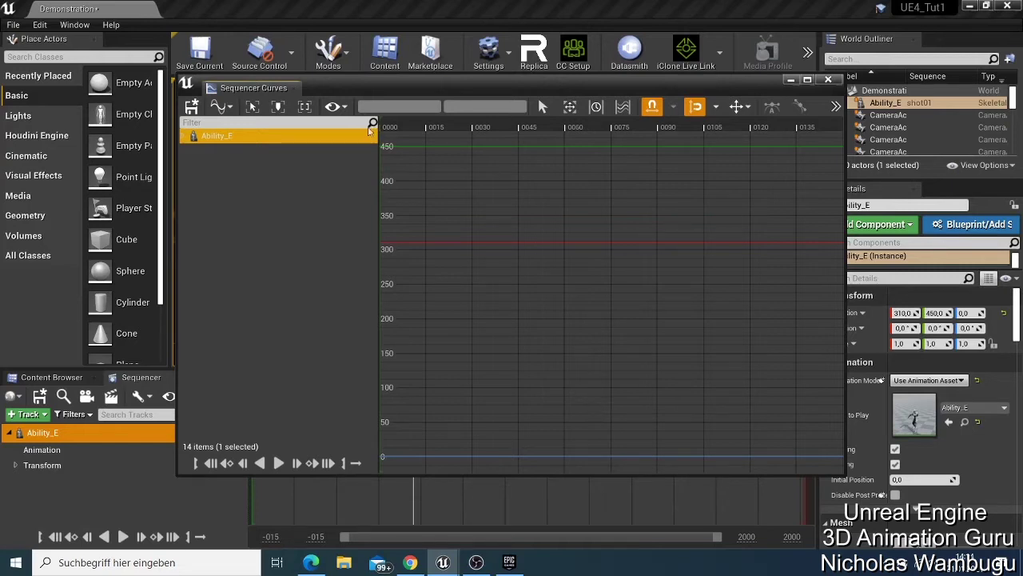
pyautogui.click(830, 78)
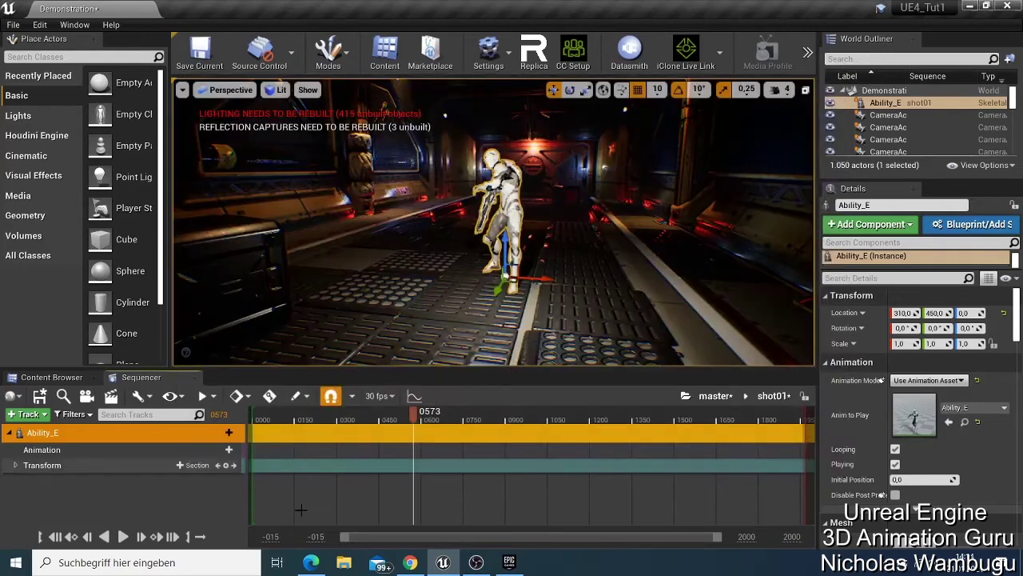
# Scrub the fall, undo Set Playback Range, scrub to frame 0971, and rewind to the start.
pyautogui.click(54, 535)
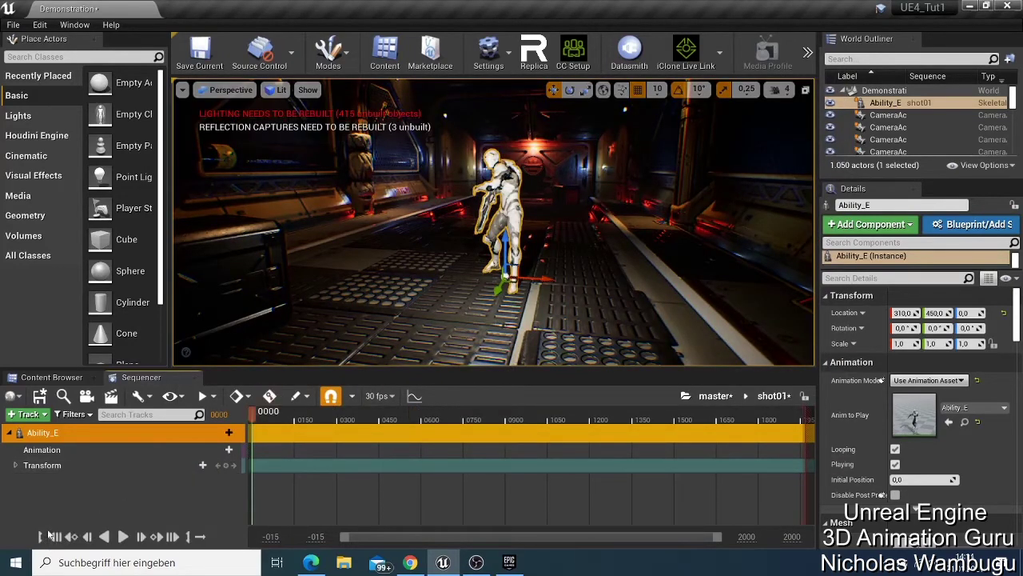
pyautogui.moveTo(253, 411); pyautogui.dragTo(253, 444)
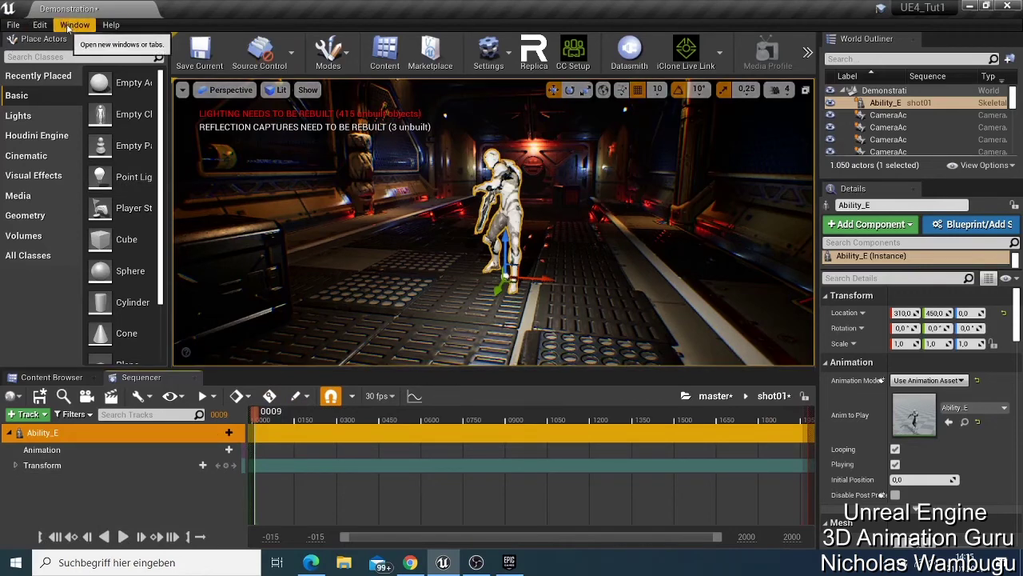
pyautogui.click(40, 26)
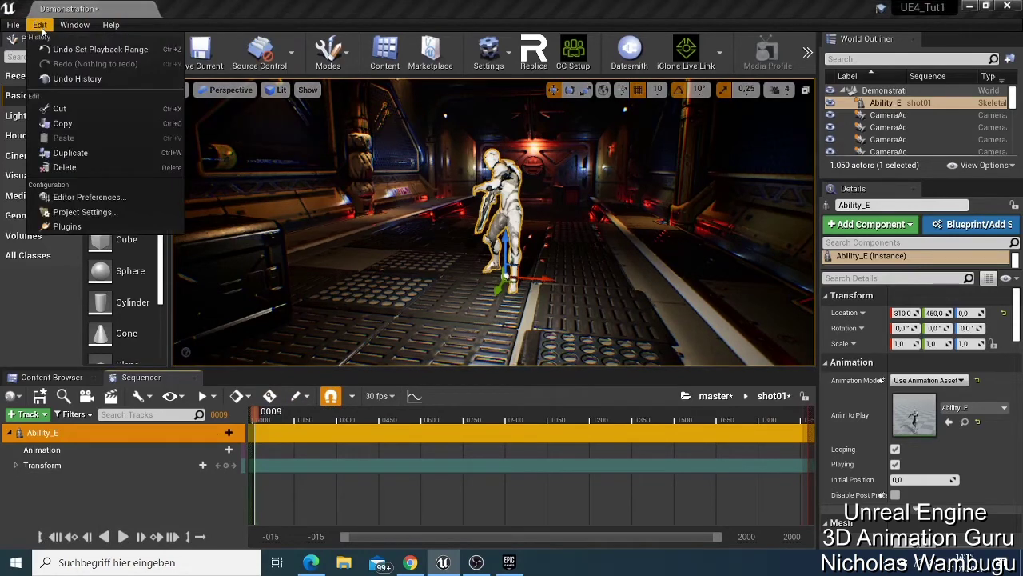
pyautogui.click(100, 49)
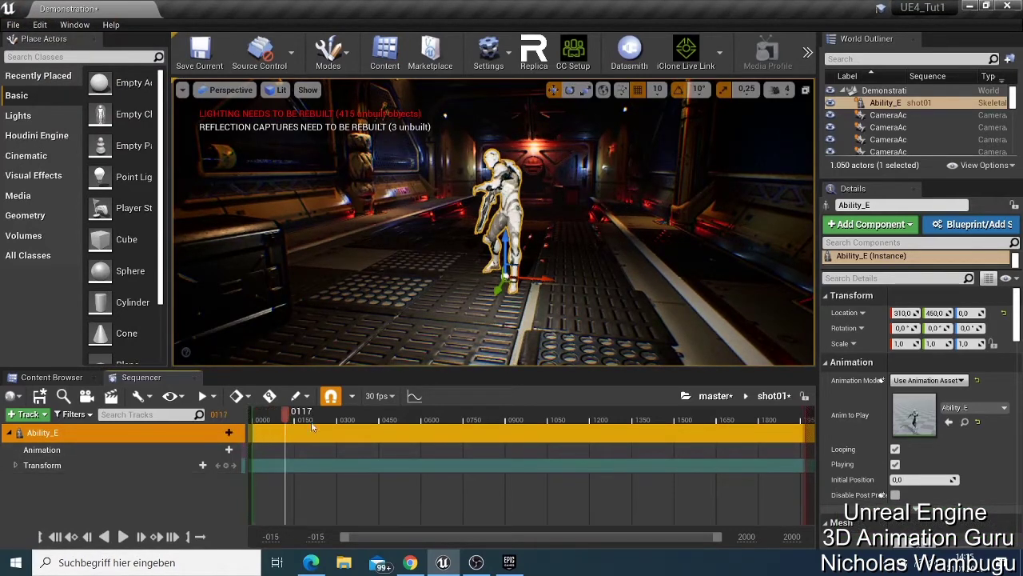
pyautogui.moveTo(518, 447); pyautogui.dragTo(525, 448)
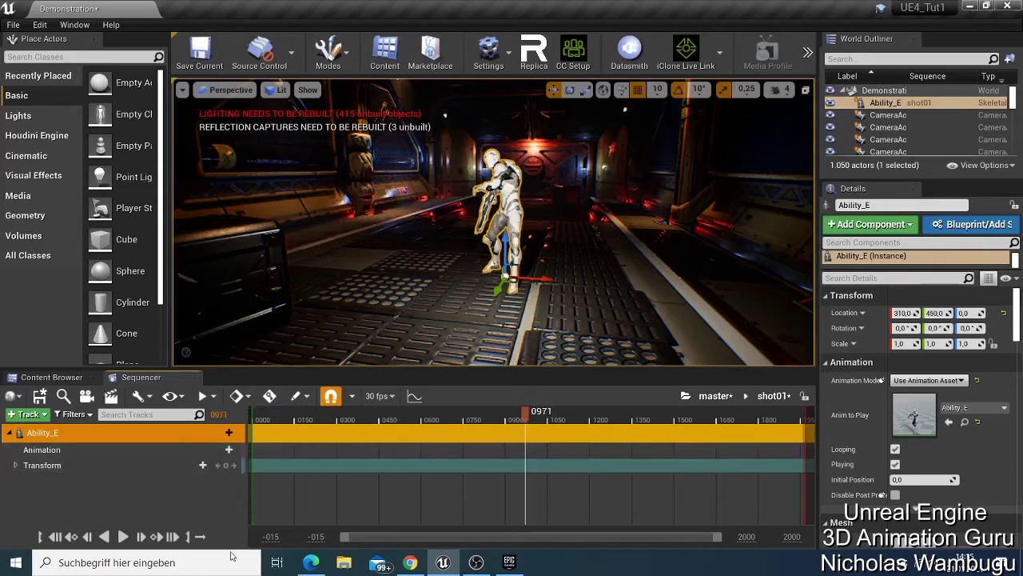
pyautogui.click(51, 538)
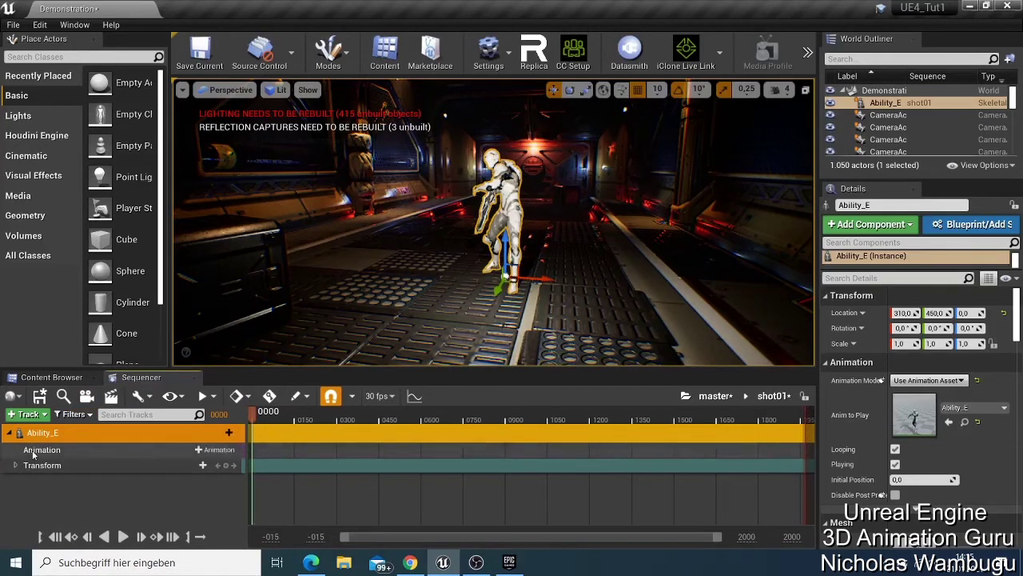
pyautogui.click(212, 450)
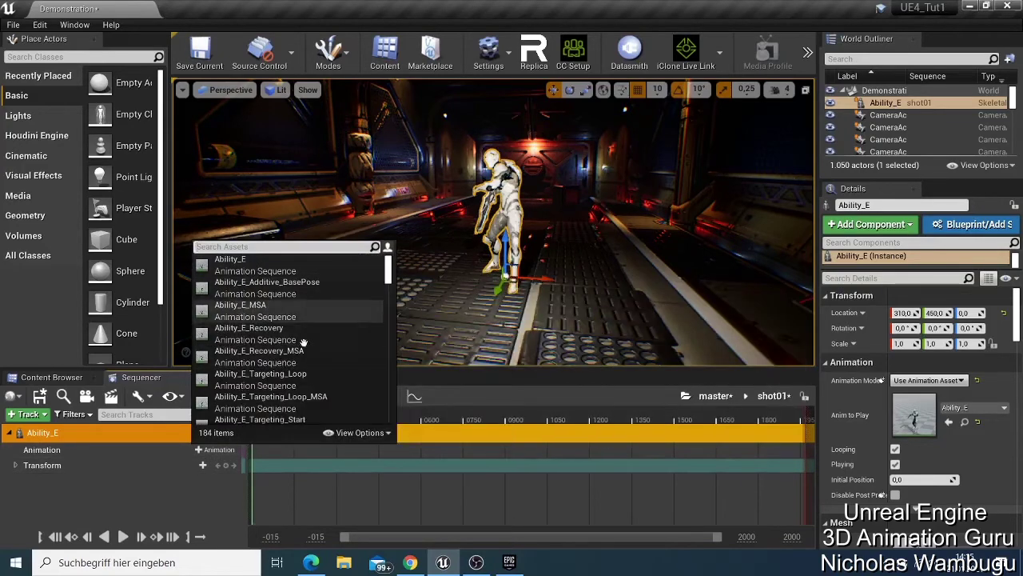
pyautogui.scroll(-1, 308, 386)
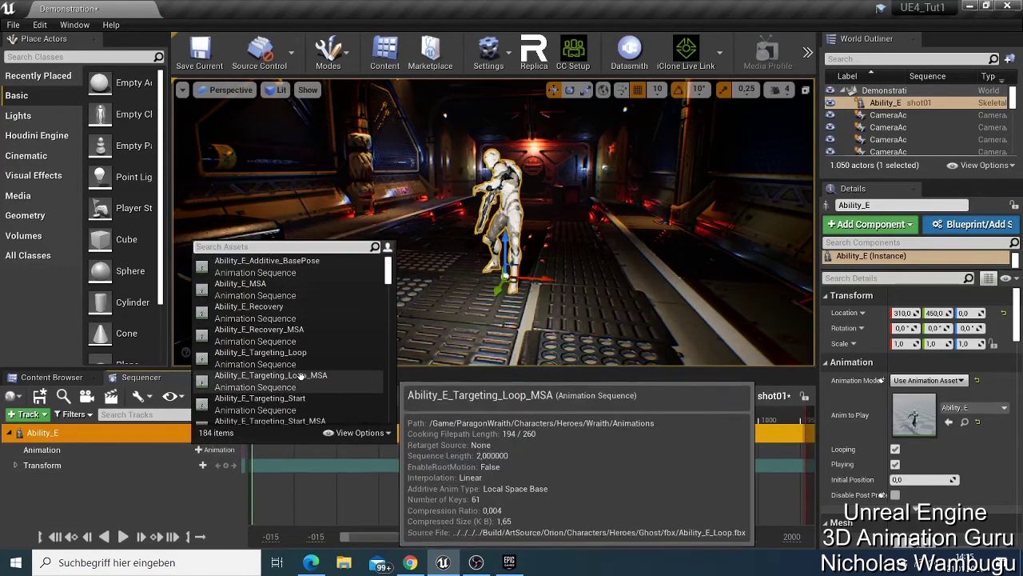
pyautogui.scroll(-1, 318, 361)
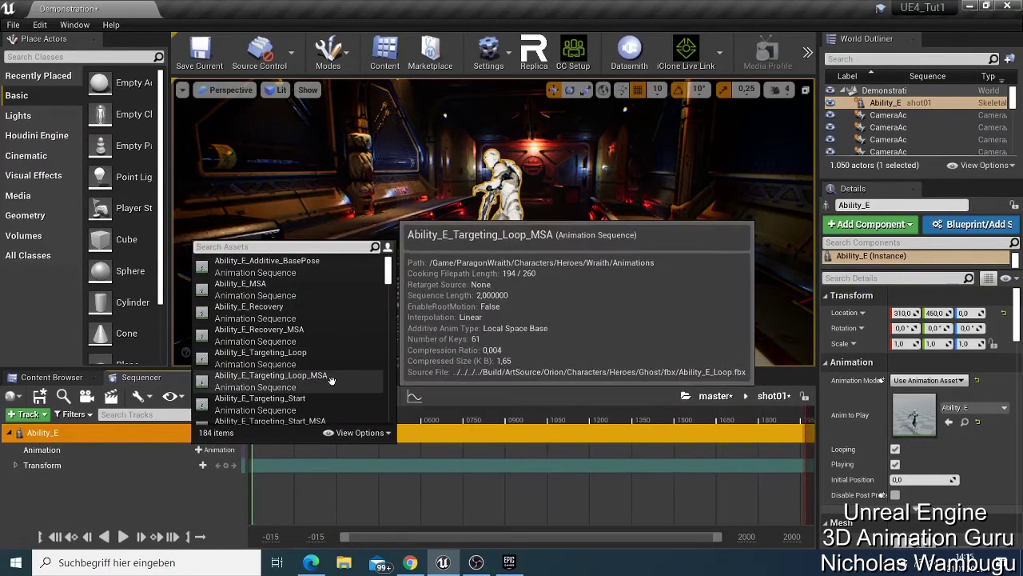
pyautogui.click(306, 382)
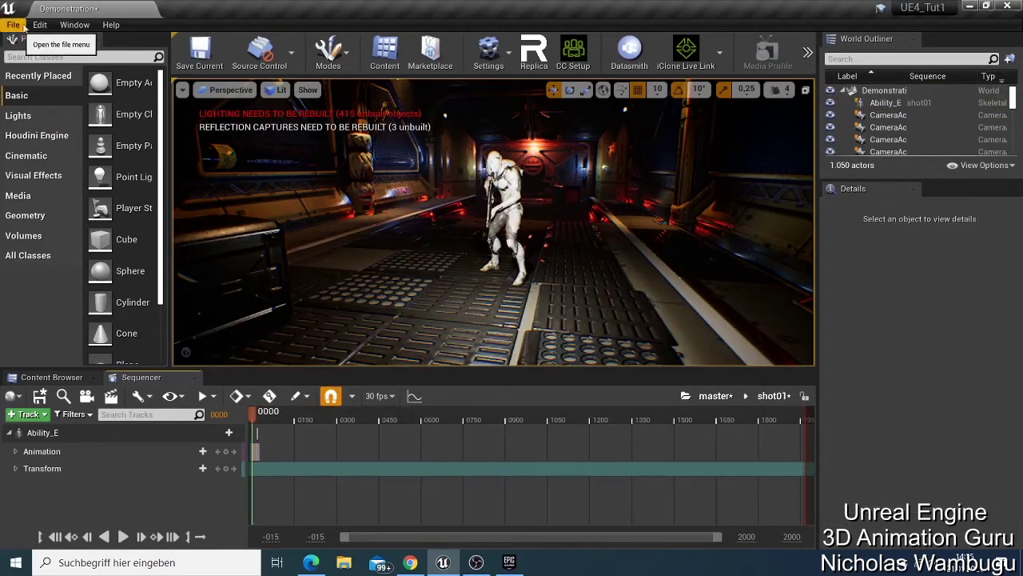
pyautogui.click(39, 25)
pyautogui.press('Escape')
pyautogui.click(120, 433)
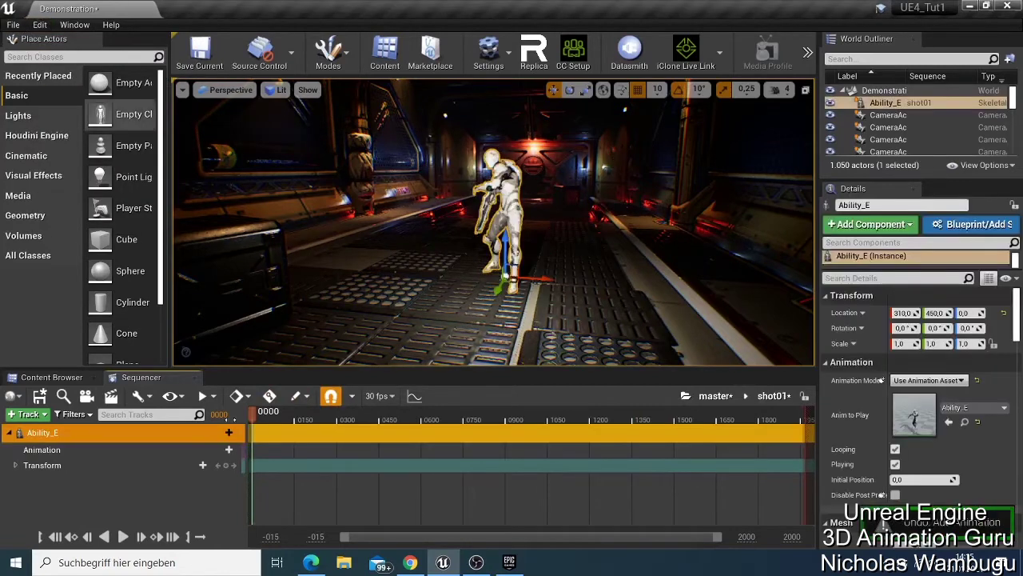
pyautogui.click(192, 450)
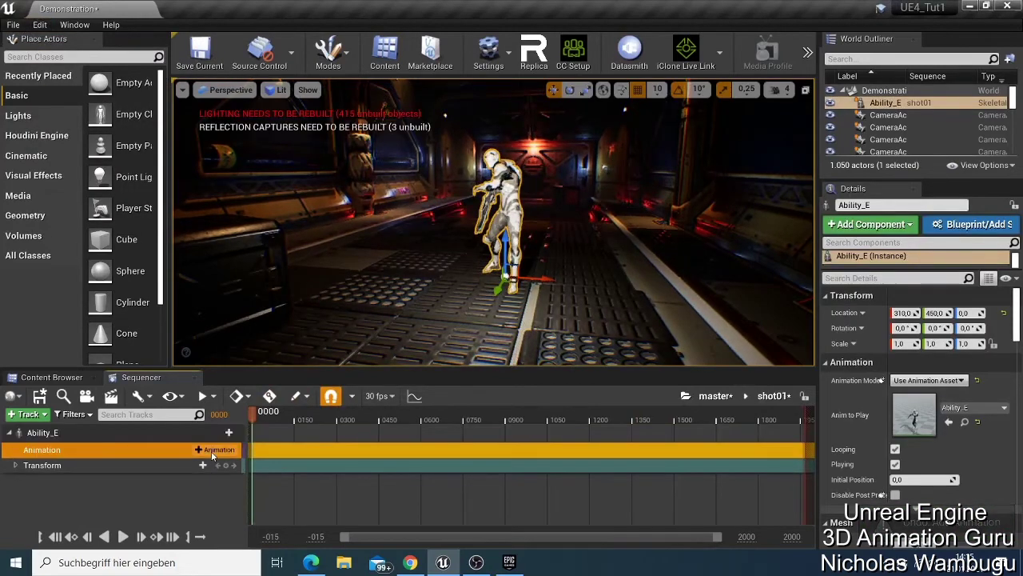
pyautogui.click(212, 449)
pyautogui.scroll(-3, 281, 370)
pyautogui.scroll(-4, 281, 369)
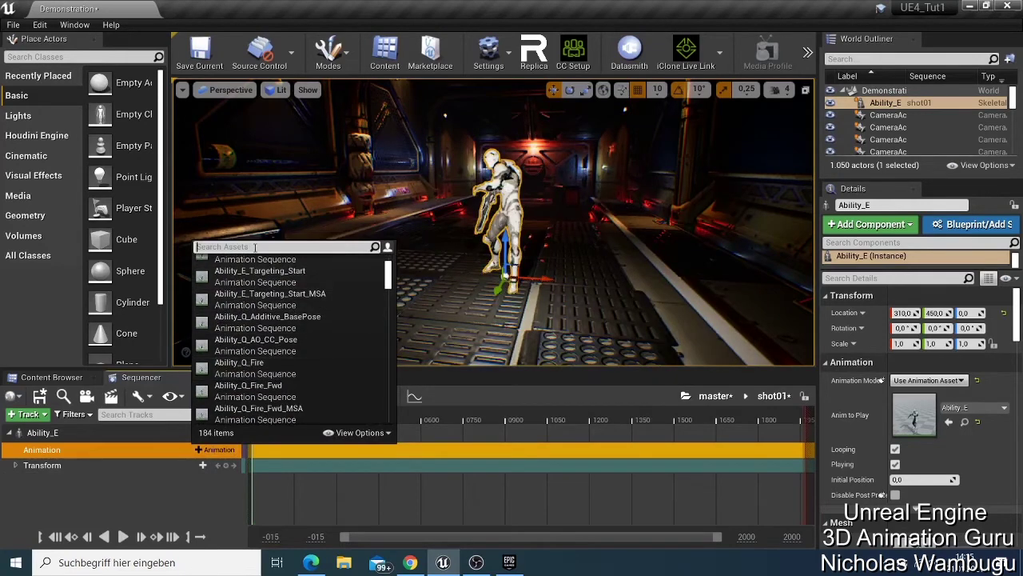
pyautogui.write('idl')
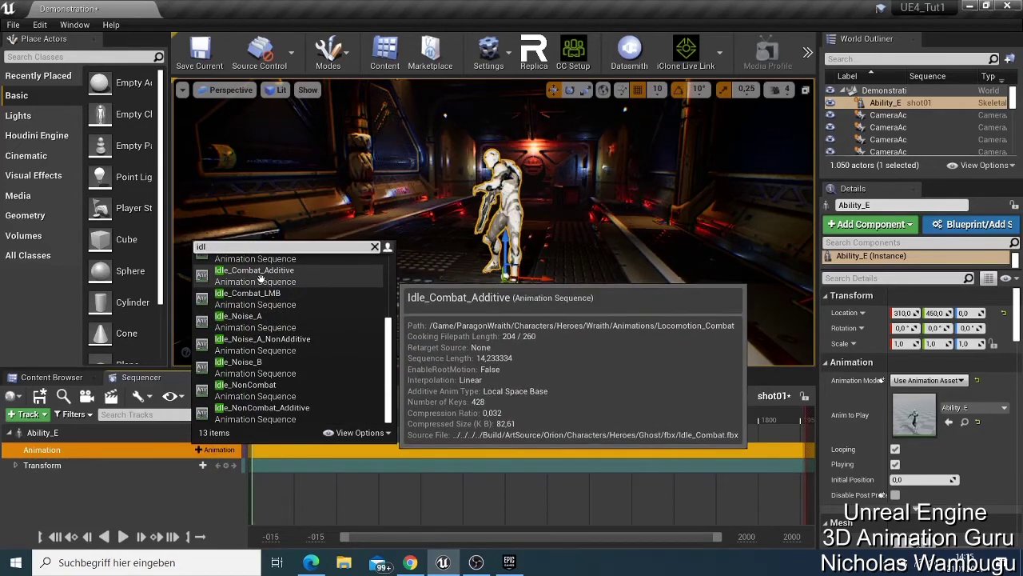
pyautogui.click(260, 274)
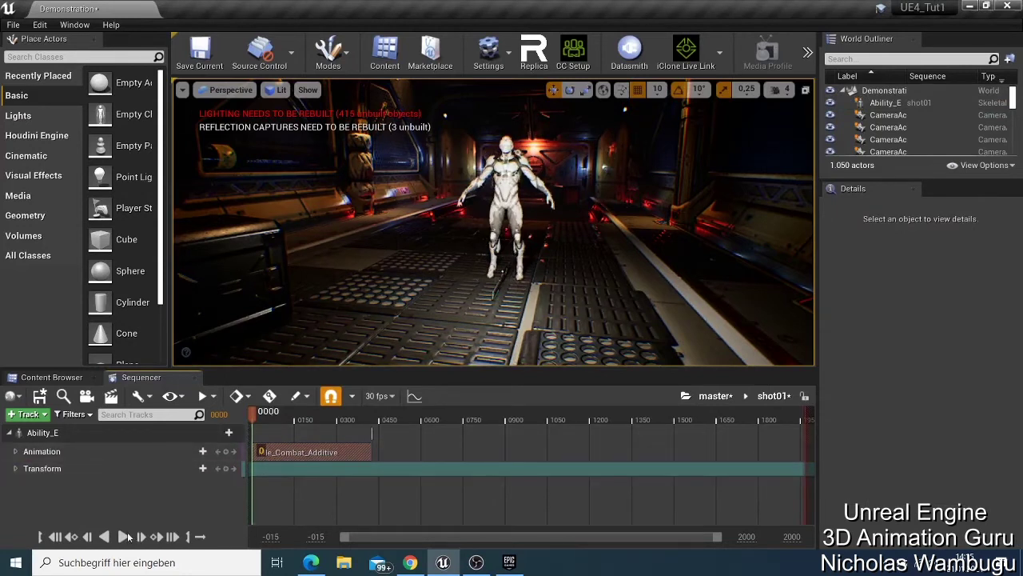
pyautogui.click(122, 537)
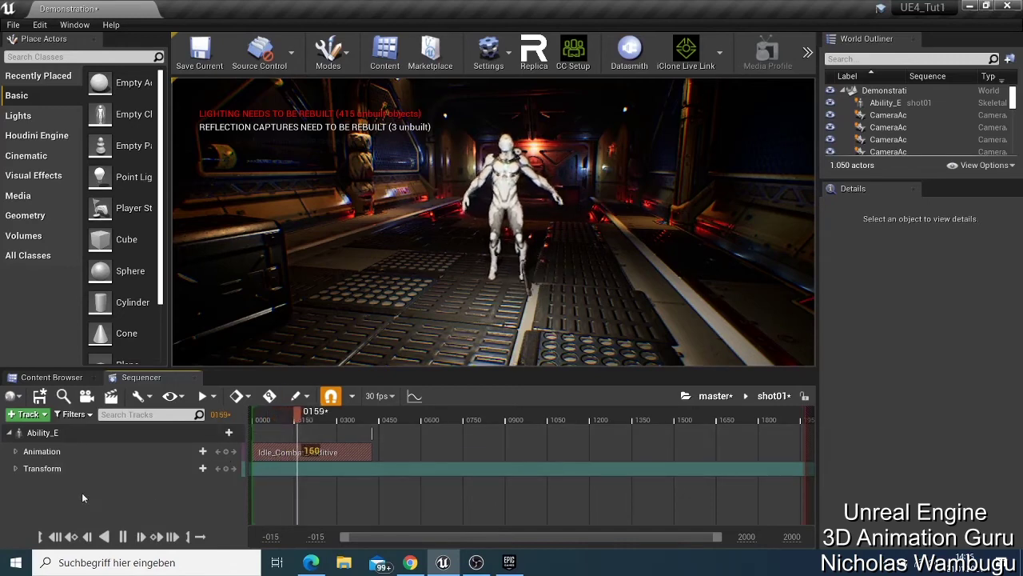
pyautogui.click(55, 537)
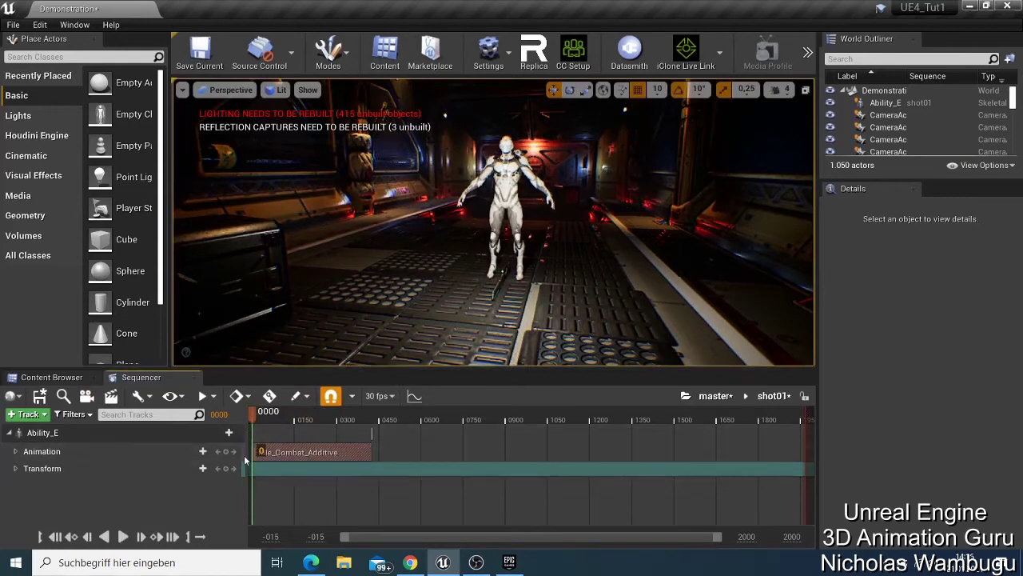
pyautogui.click(39, 25)
pyautogui.click(53, 48)
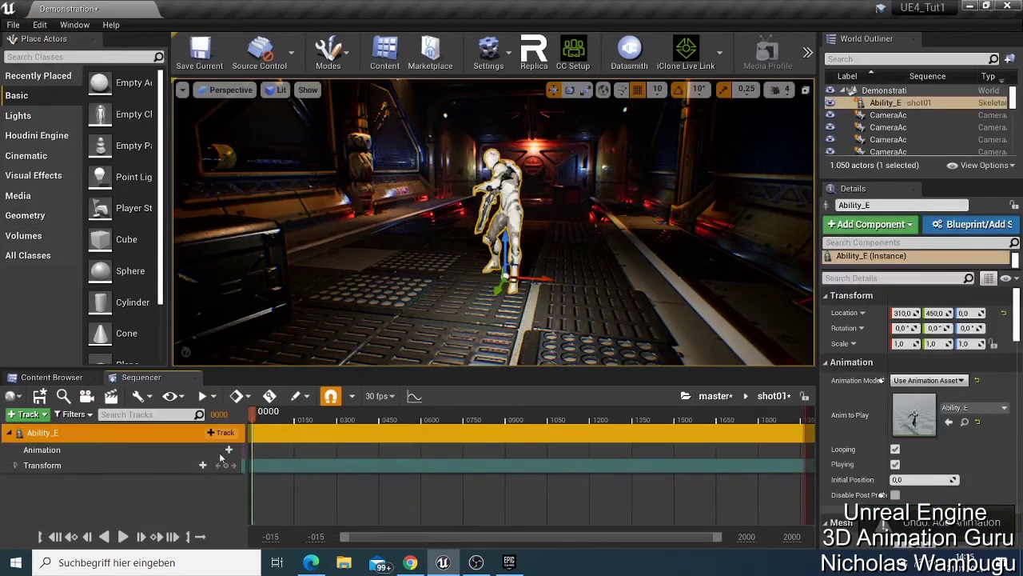
# Add Idle_Ability_RMB to the Animation track via an 'idle' search and preview it from frame 0.
pyautogui.click(227, 450)
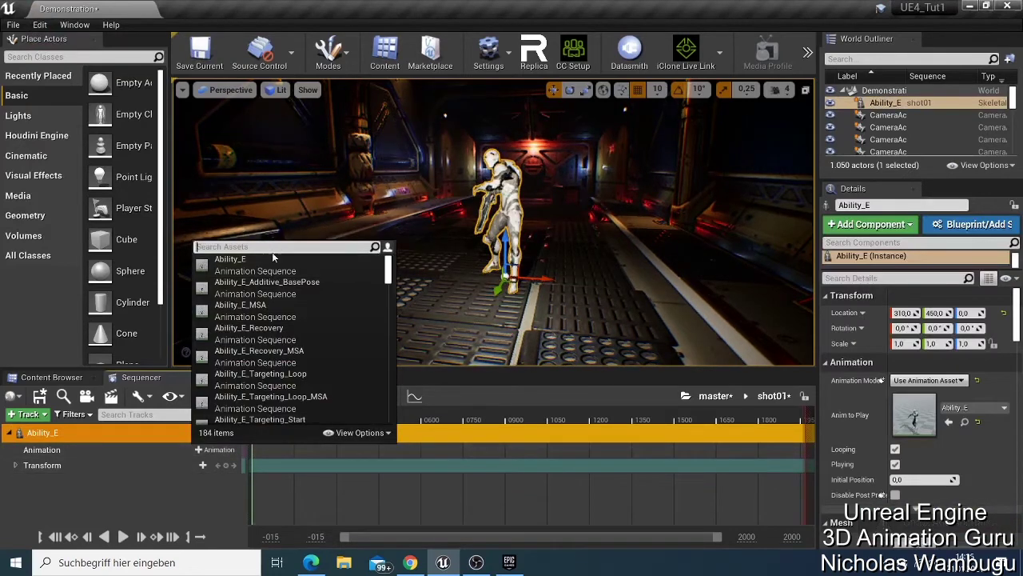
pyautogui.write('id')
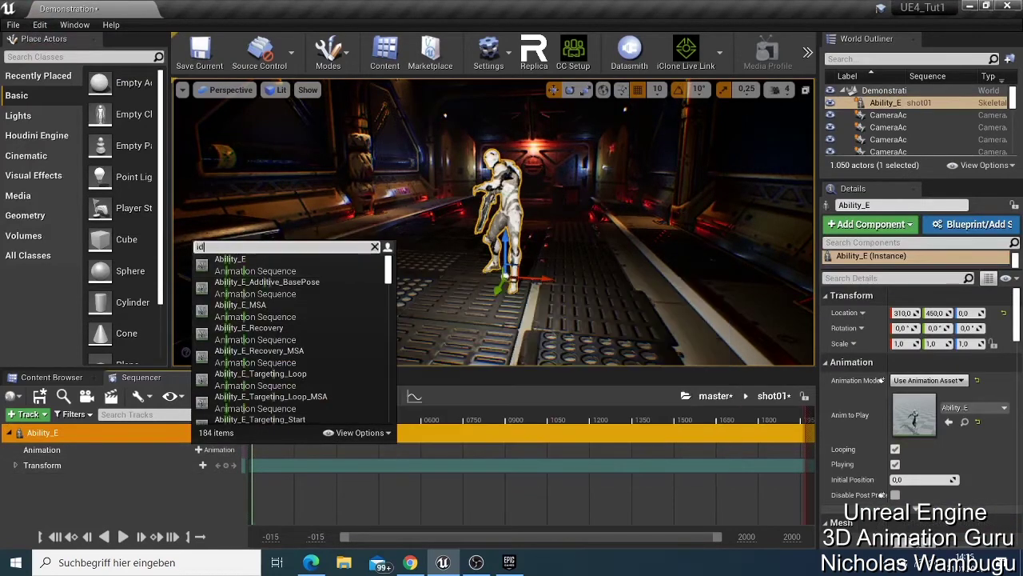
pyautogui.write('le')
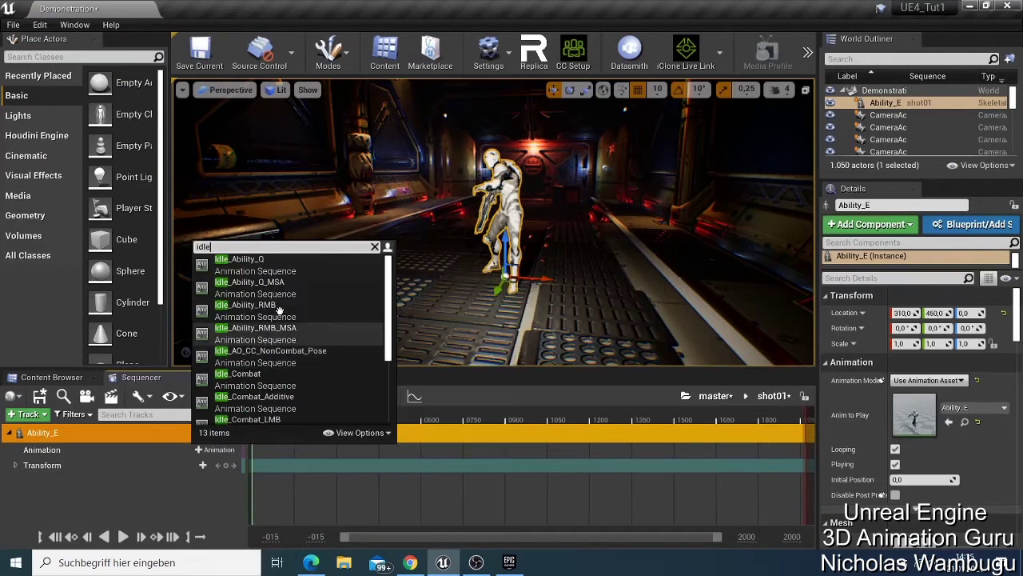
pyautogui.click(267, 326)
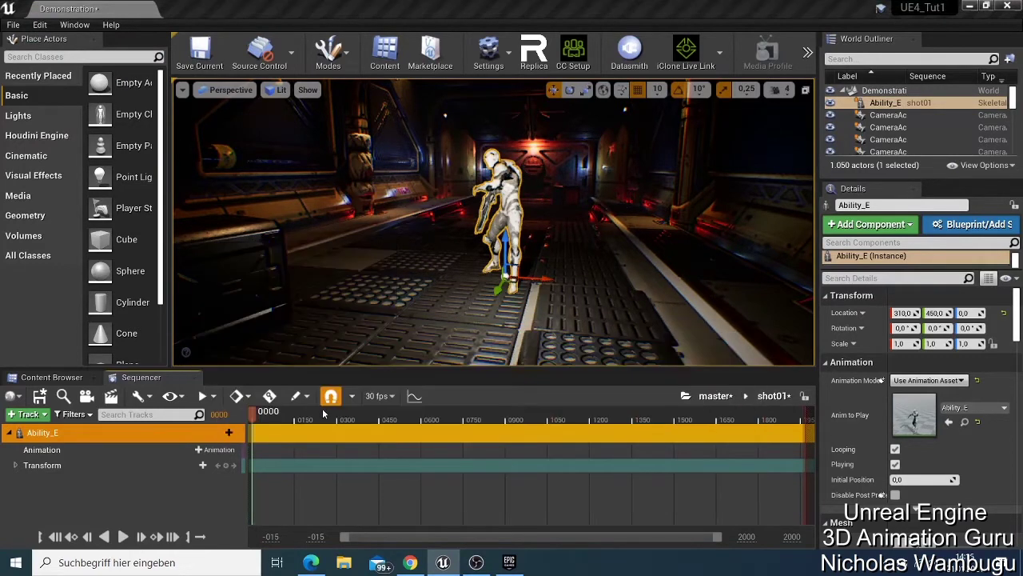
pyautogui.click(125, 537)
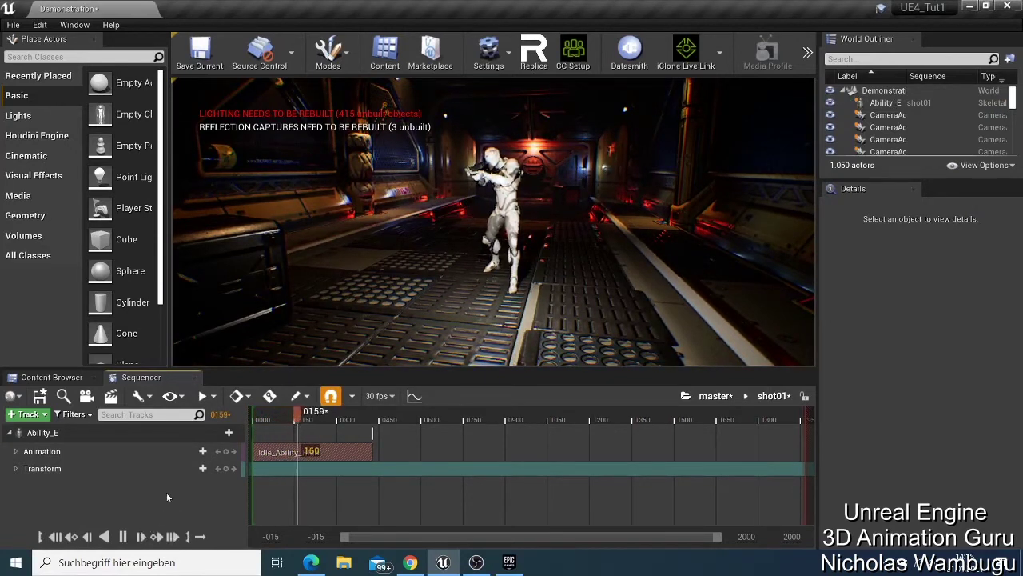
pyautogui.click(54, 537)
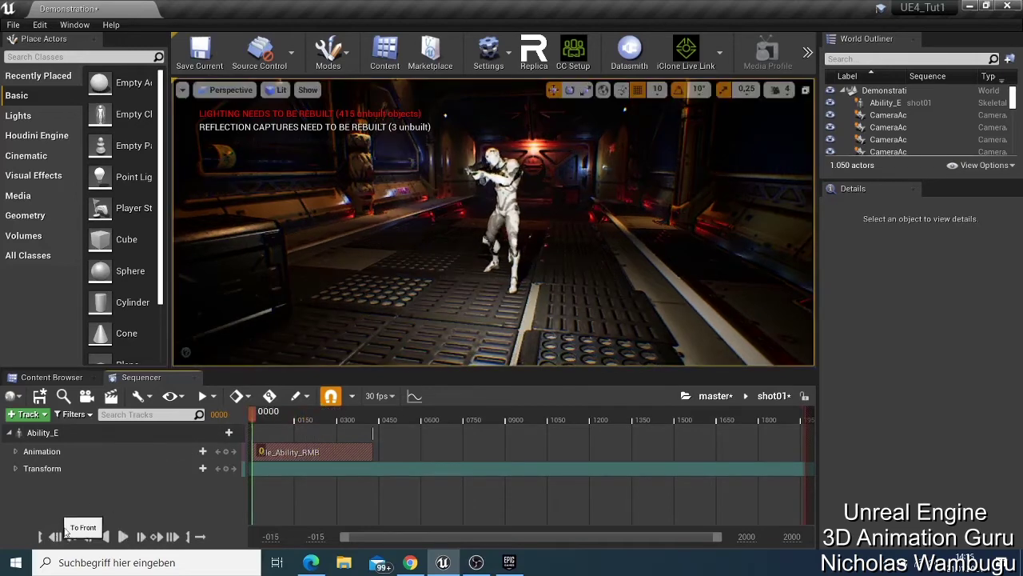
pyautogui.click(39, 24)
# Undo the idle clip and add Death_Backward to the Wraith's Animation track.
pyautogui.click(56, 45)
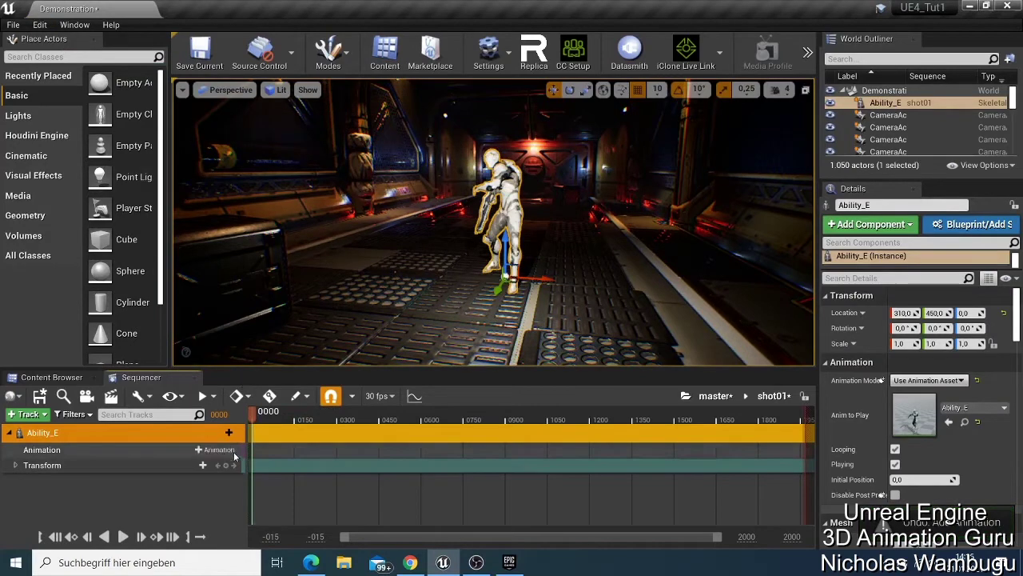
pyautogui.click(219, 450)
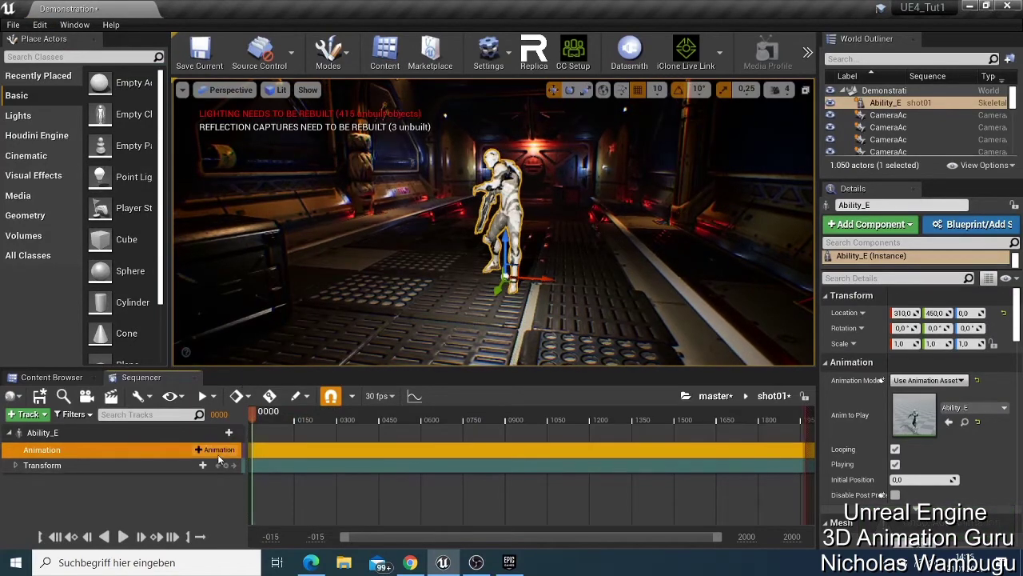
pyautogui.click(221, 449)
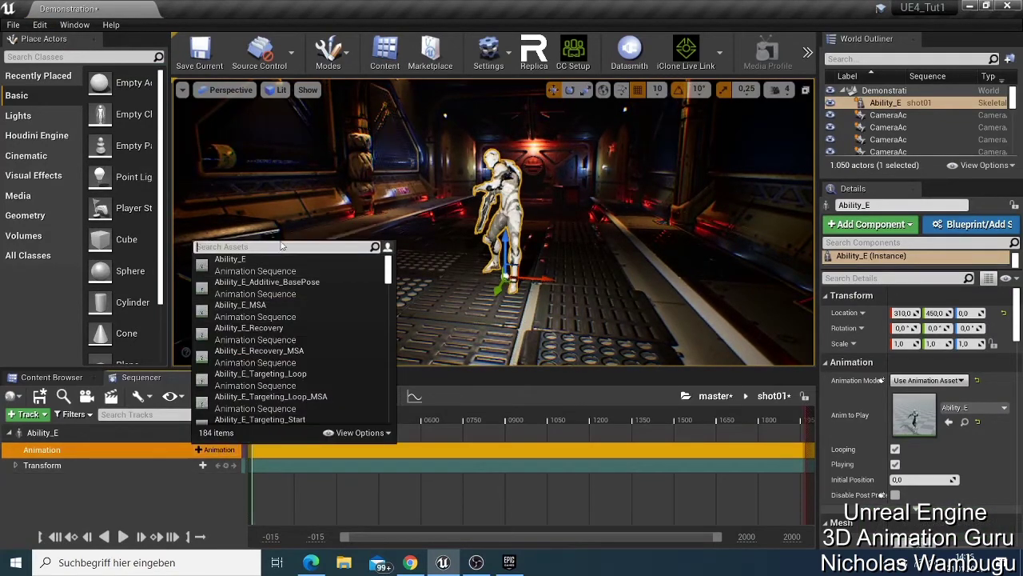
pyautogui.write('sh')
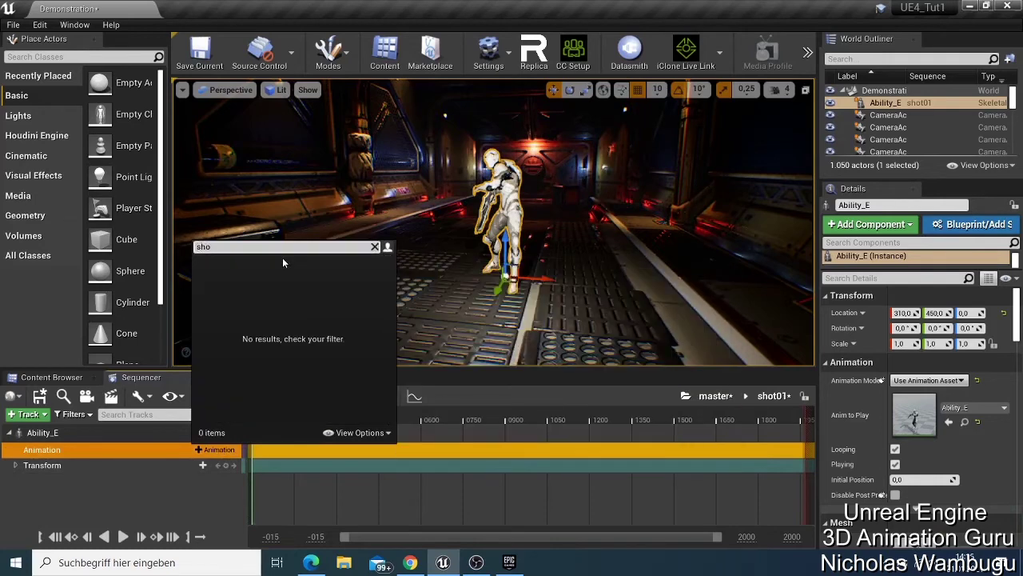
pyautogui.press('BackSpace')
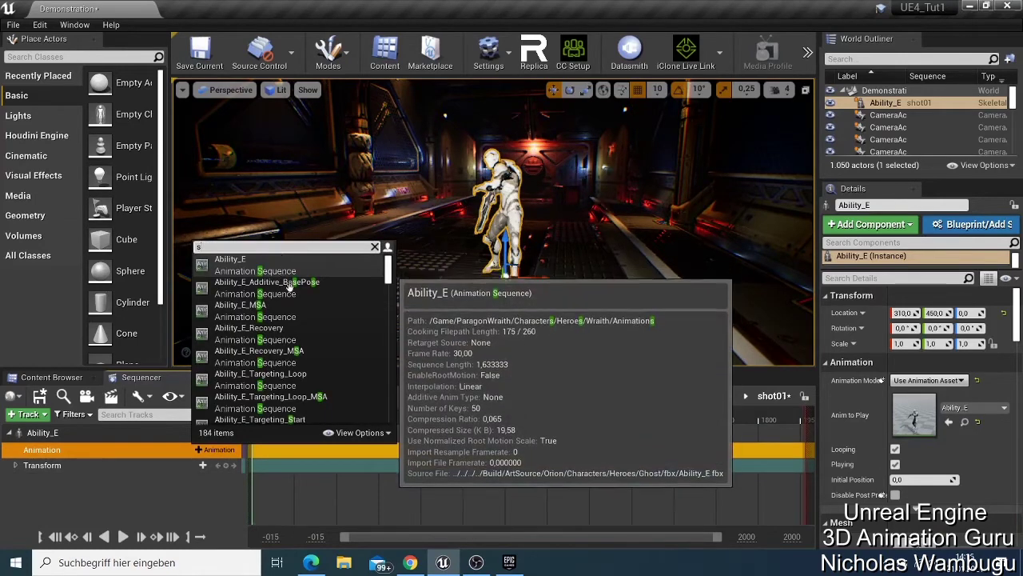
pyautogui.scroll(-10, 303, 330)
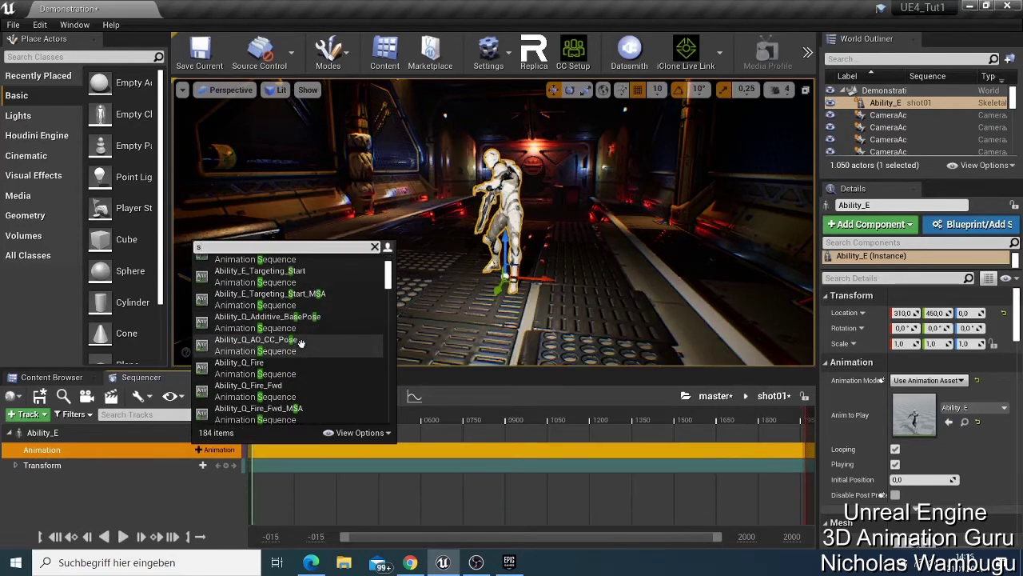
pyautogui.scroll(-4, 293, 377)
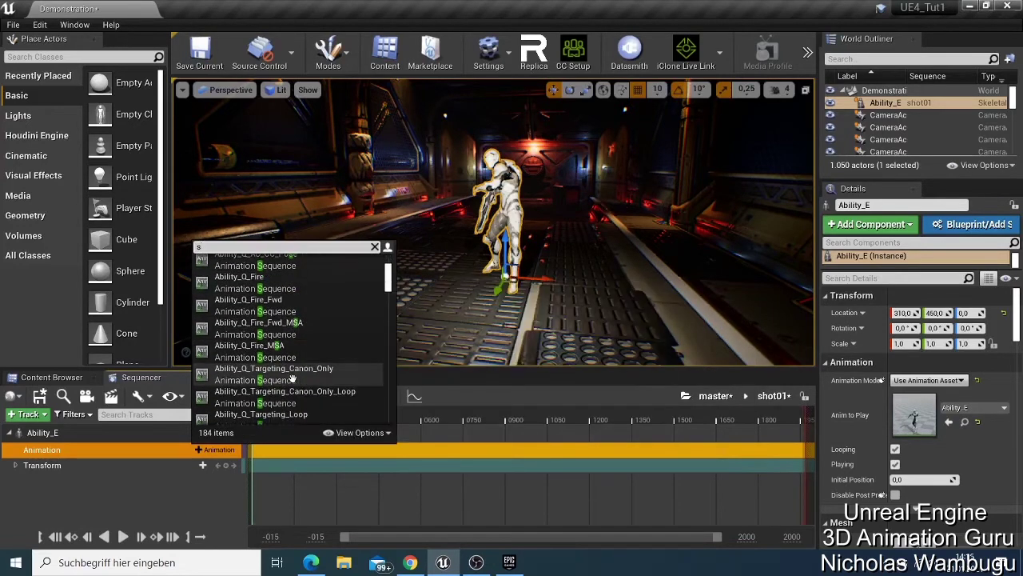
pyautogui.scroll(-6, 293, 377)
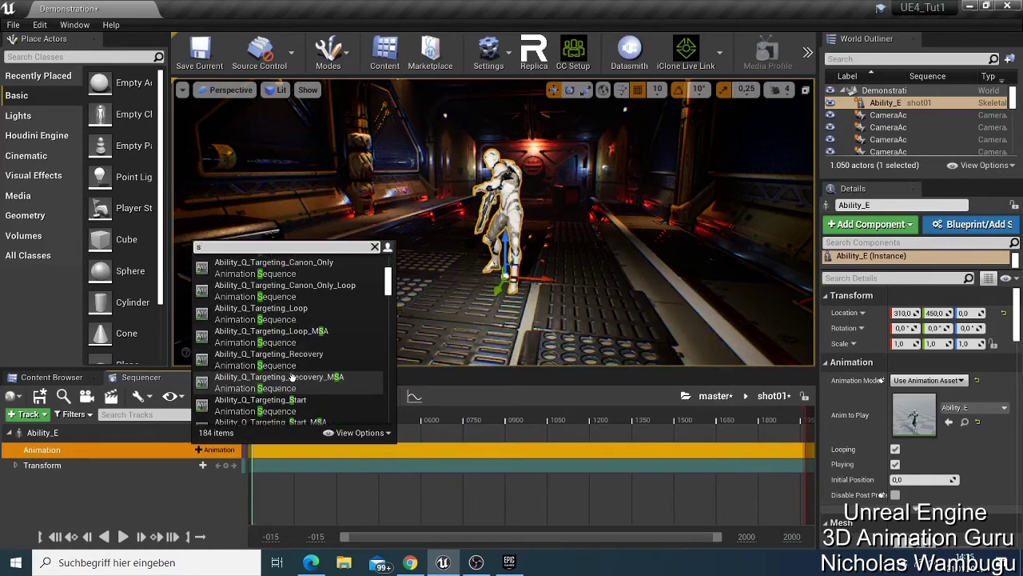
pyautogui.scroll(-10, 293, 378)
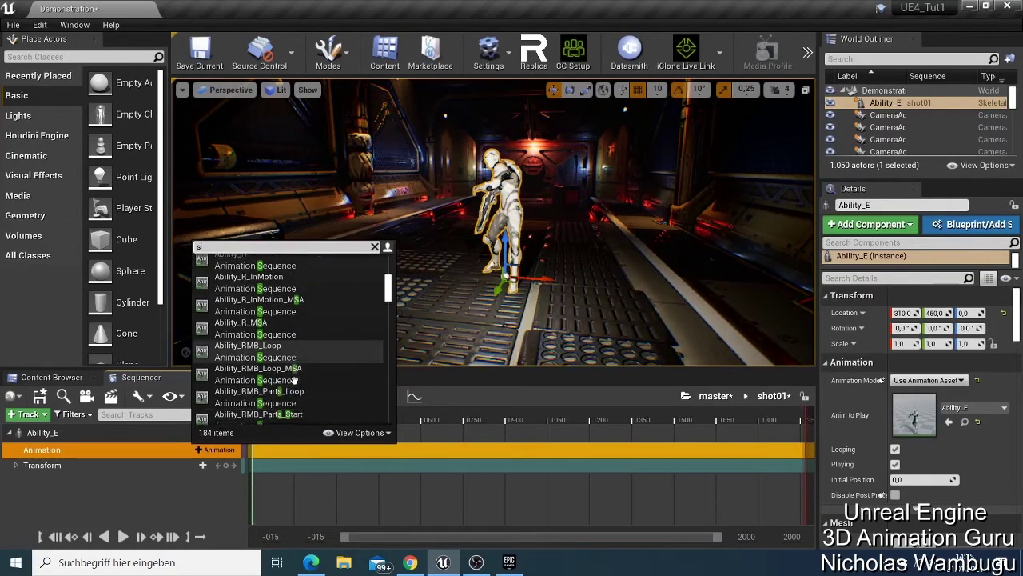
pyautogui.scroll(-1, 294, 383)
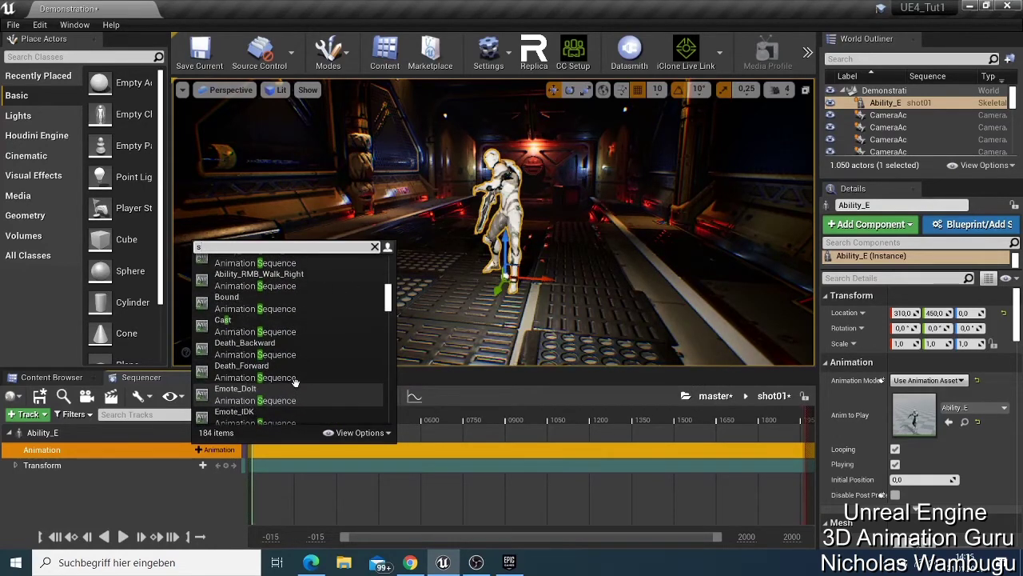
pyautogui.scroll(-2, 296, 275)
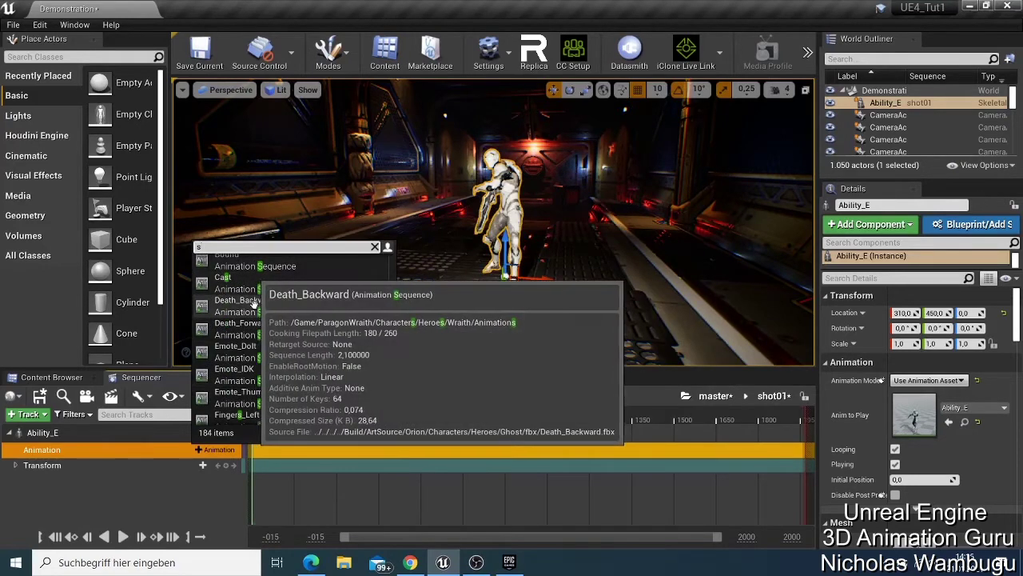
pyautogui.click(256, 305)
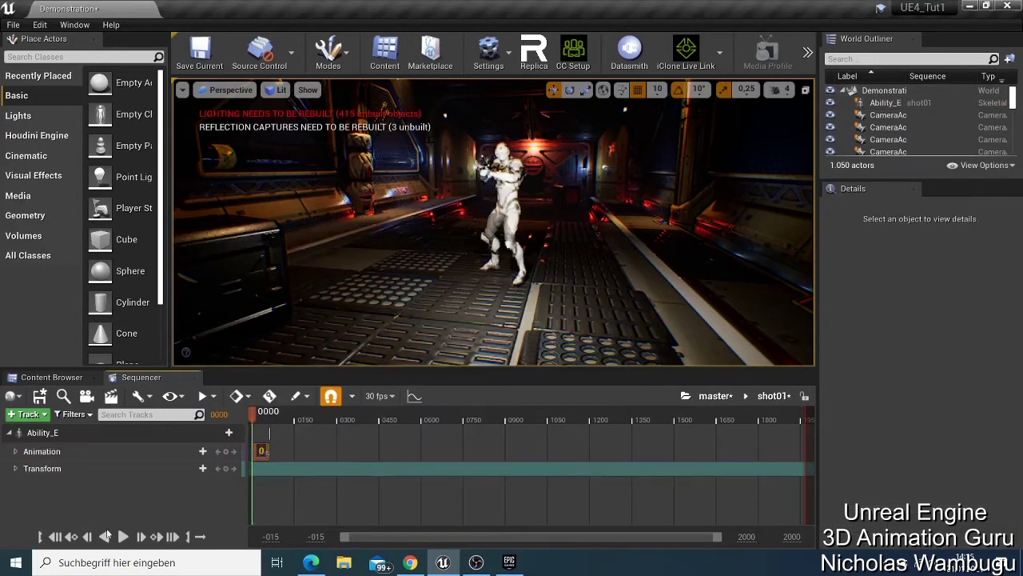
# Play and stop the Wraith's Death_Backward fall, then open that Animation section's context menu.
pyautogui.click(123, 536)
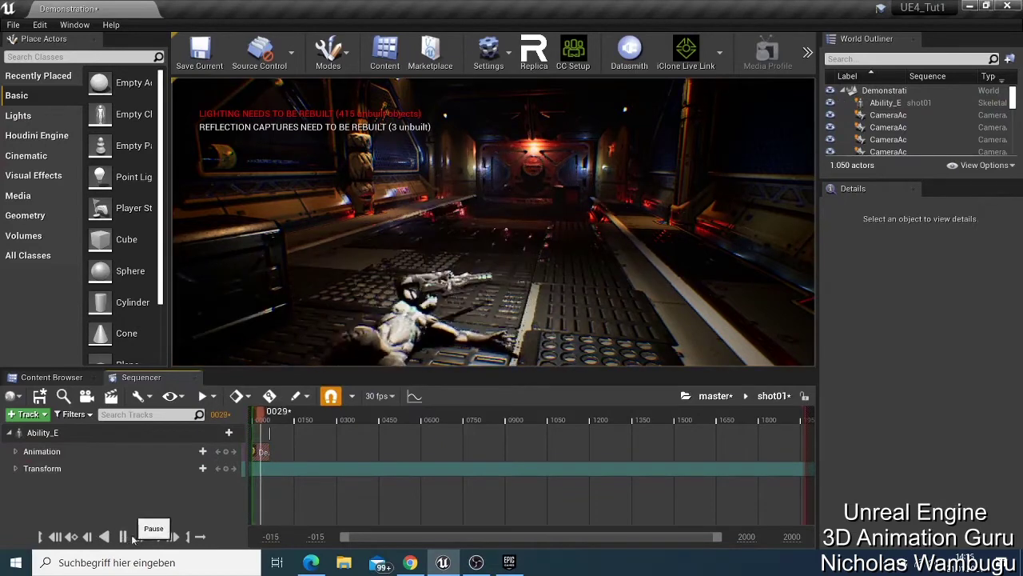
pyautogui.click(54, 536)
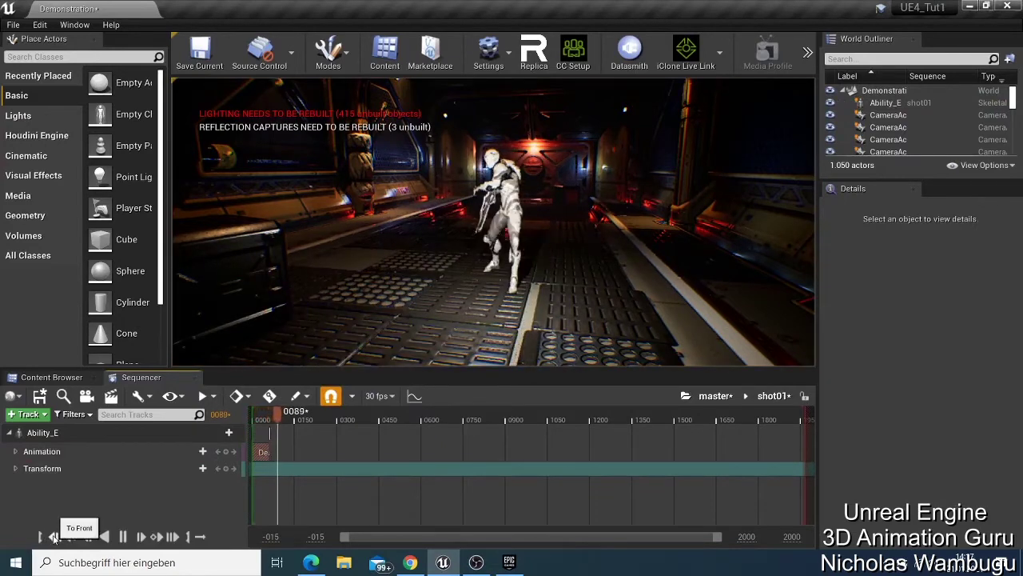
pyautogui.rightClick(260, 452)
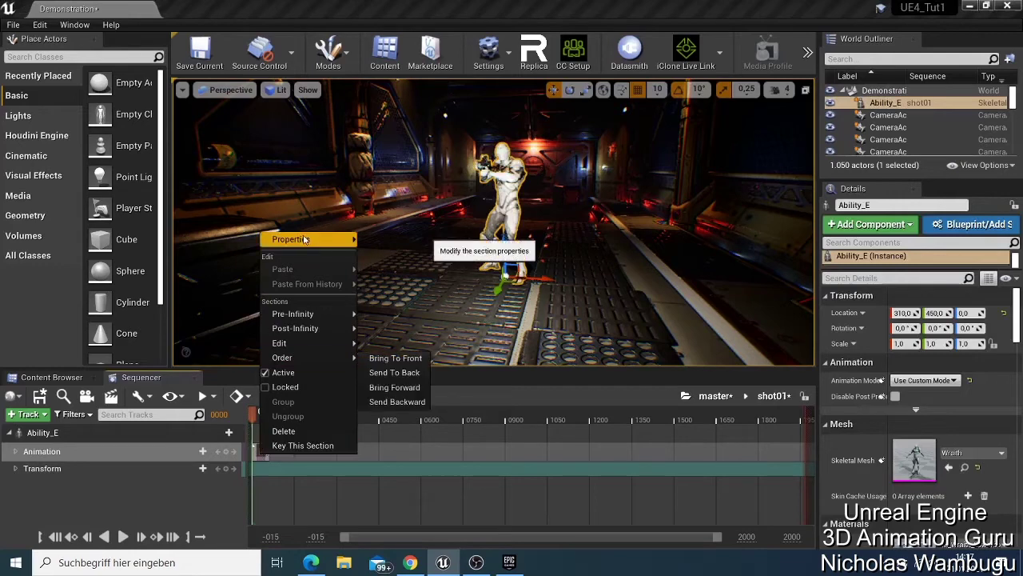
# Set the Death_Backward section's Play Rate to 0.6 in its Properties.
pyautogui.moveTo(300, 239)
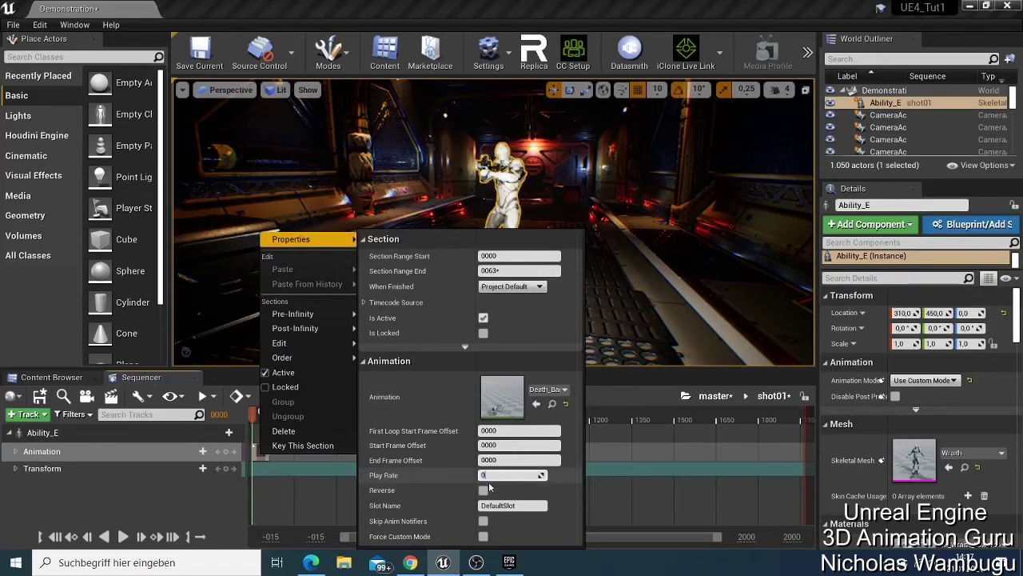
pyautogui.write(',')
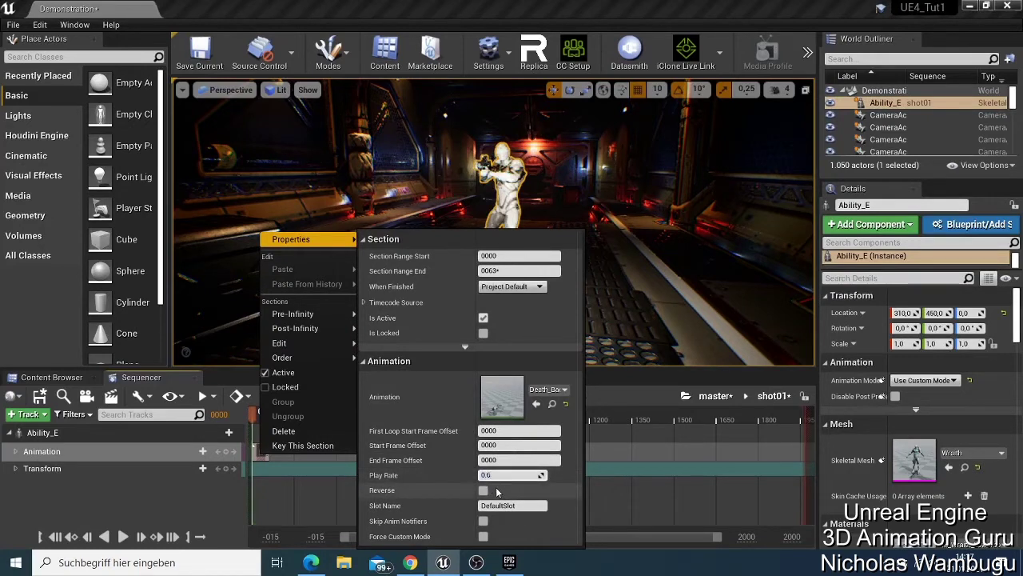
pyautogui.write('6')
pyautogui.press('Return')
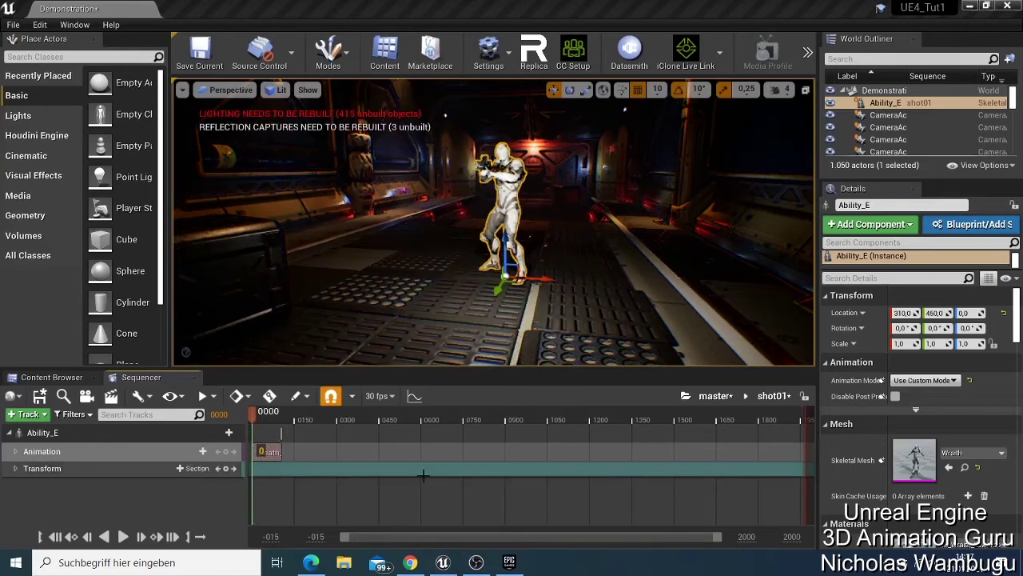
pyautogui.click(121, 537)
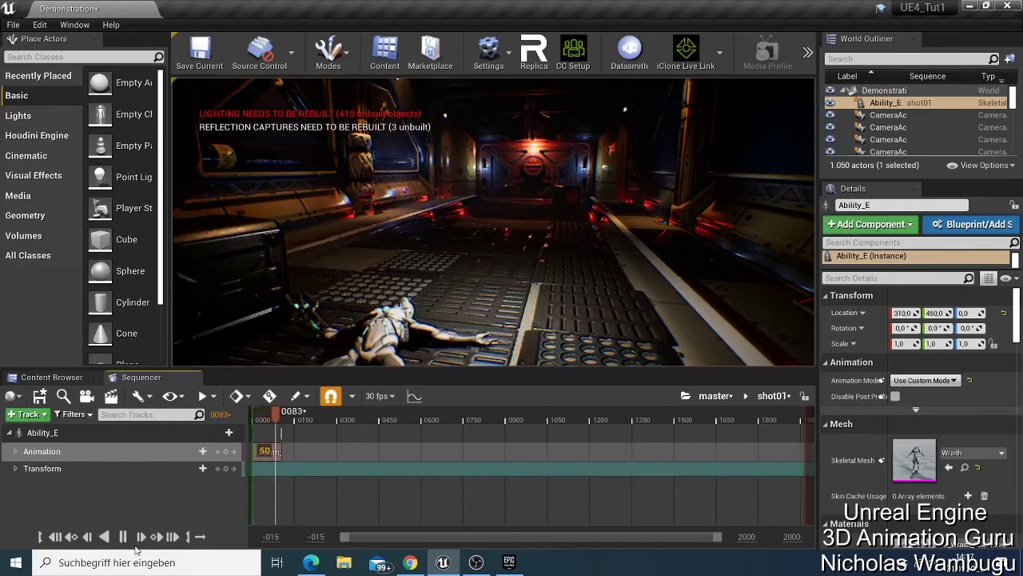
pyautogui.click(50, 537)
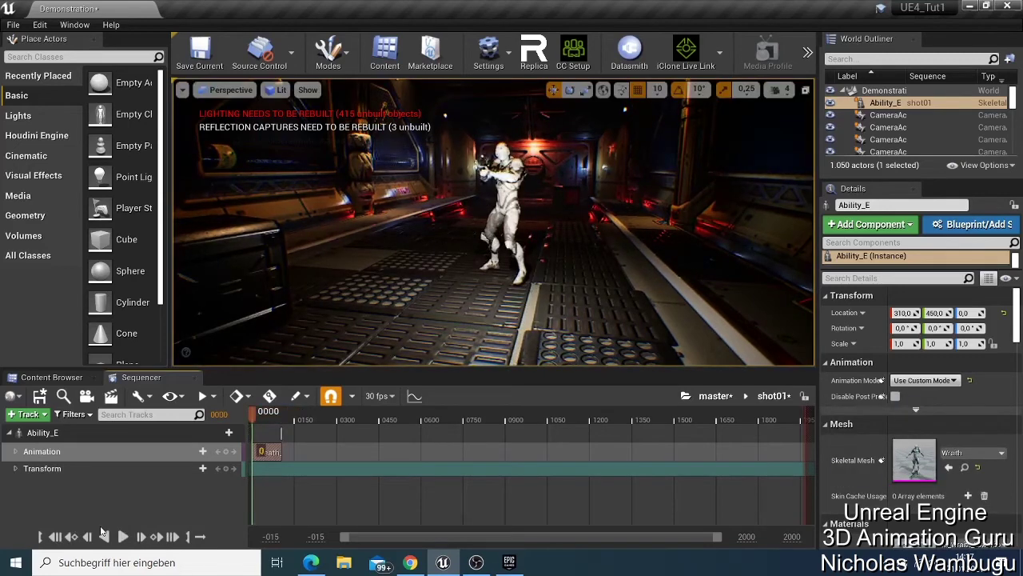
pyautogui.moveTo(261, 422); pyautogui.dragTo(267, 422)
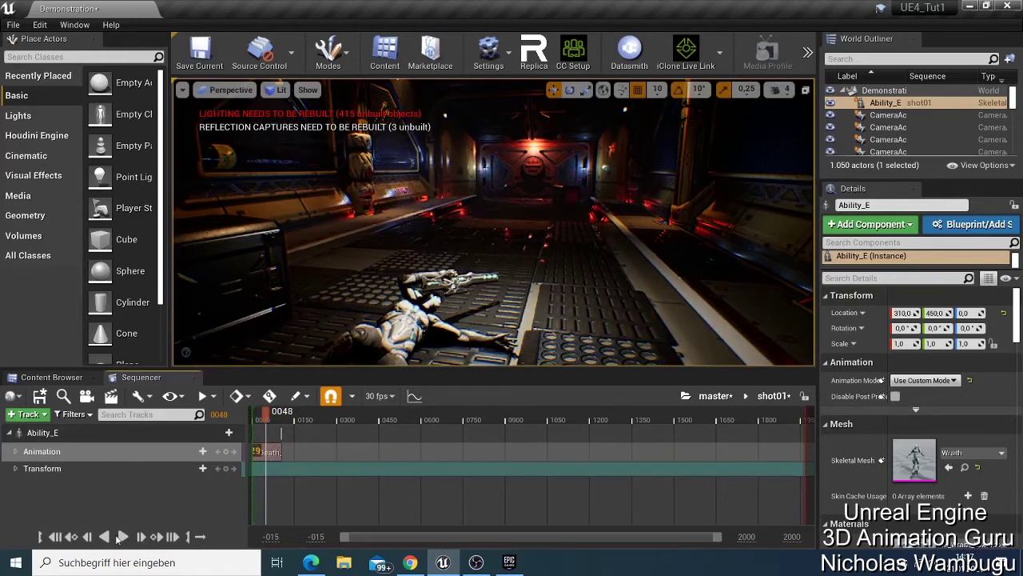
pyautogui.click(122, 536)
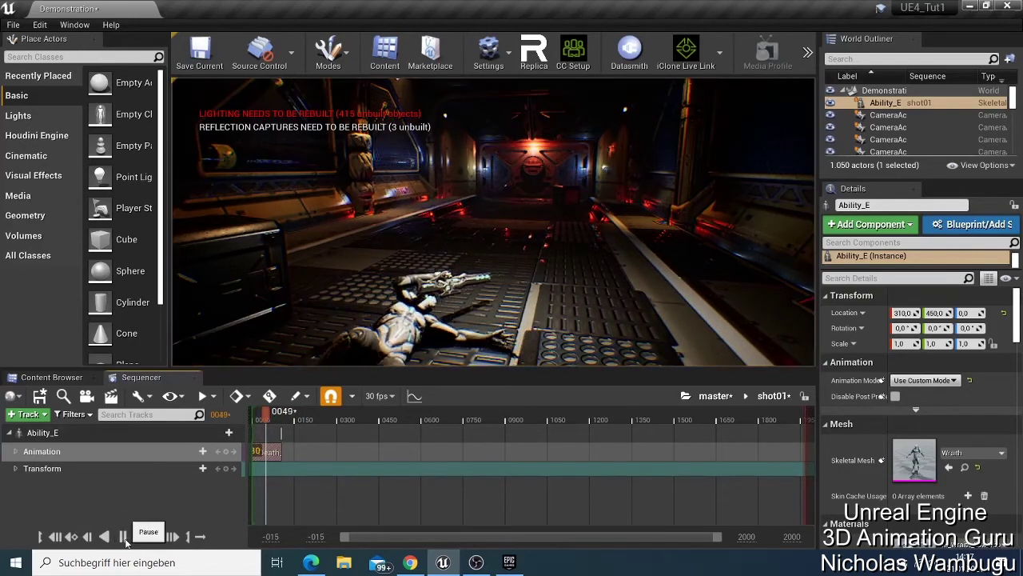
pyautogui.click(105, 537)
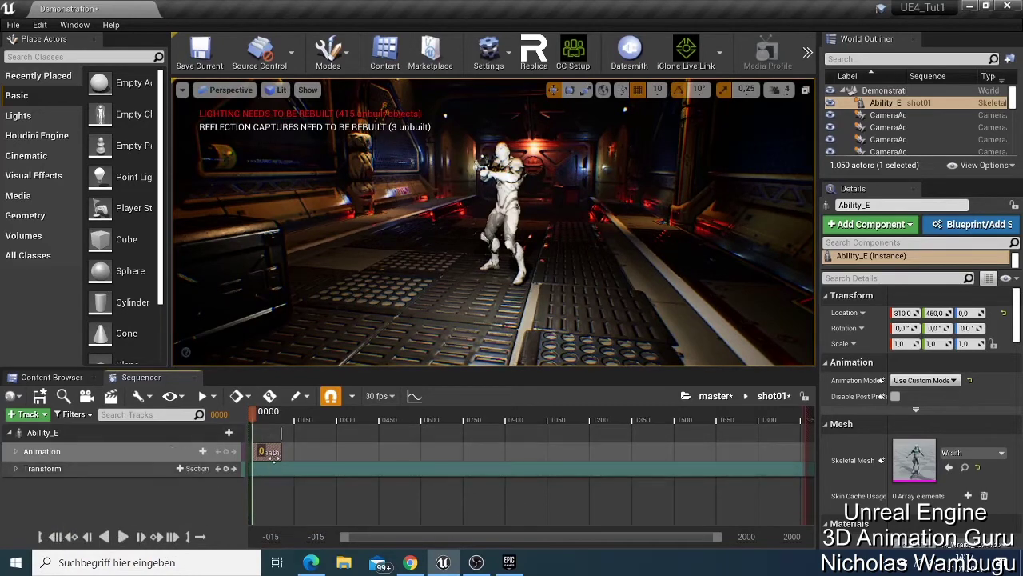
# Zoom the timeline so the slowed clip spans frames 0000–0100, then replay the fall.
pyautogui.moveTo(718, 537); pyautogui.dragTo(389, 537)
pyautogui.moveTo(447, 552); pyautogui.dragTo(456, 552)
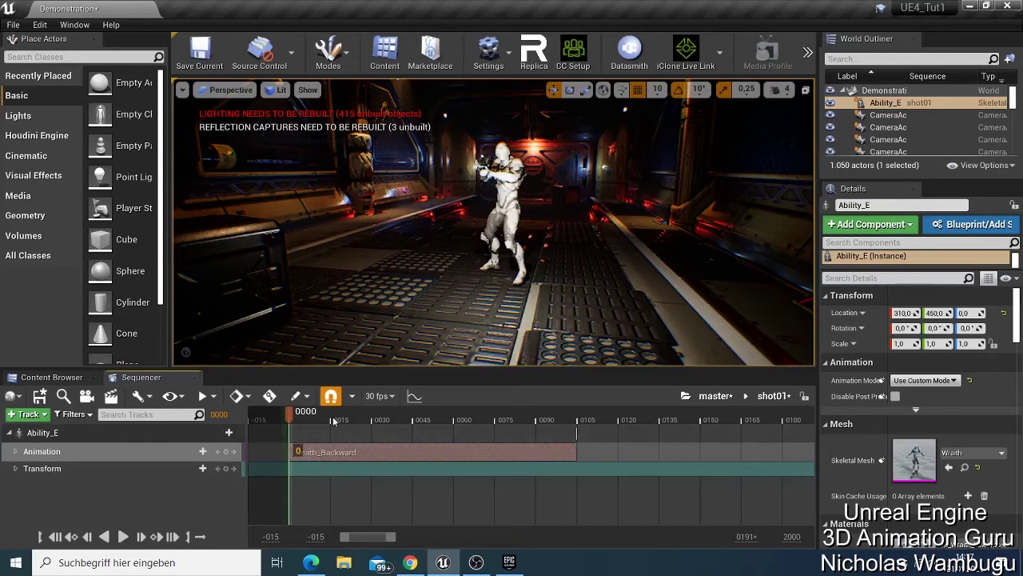
pyautogui.click(122, 537)
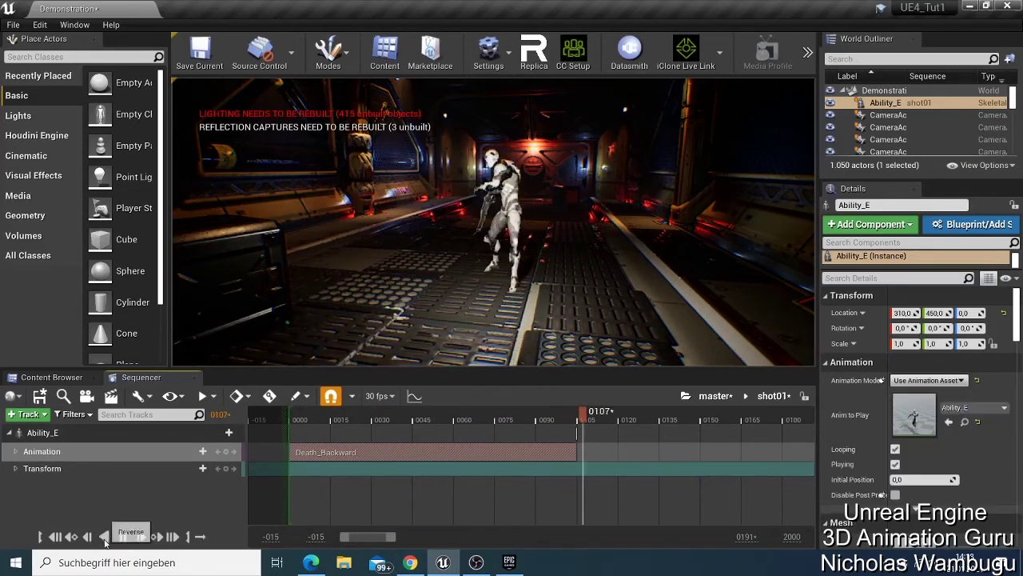
pyautogui.click(55, 537)
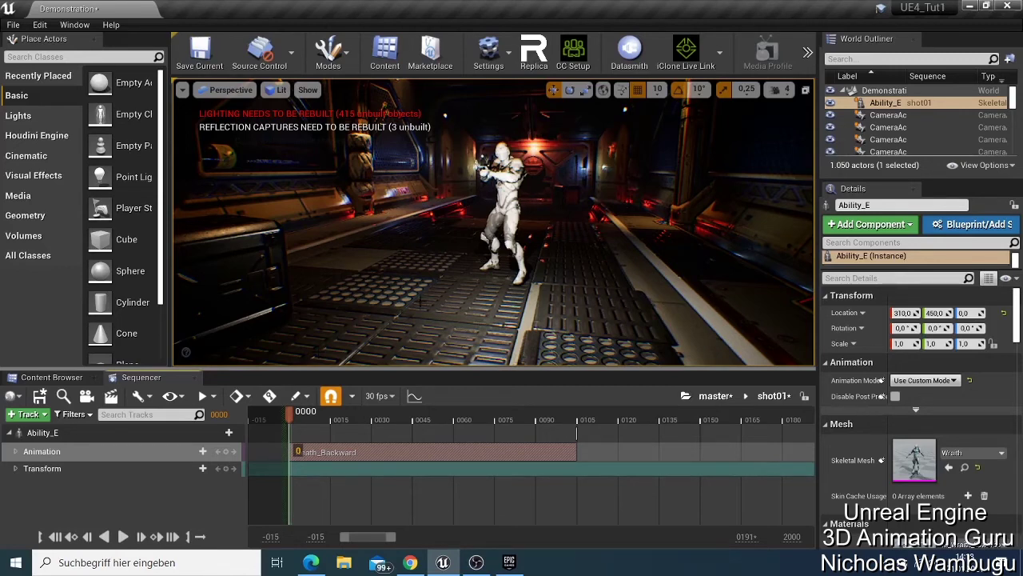
# Expand the Transform track to reveal its Location, Rotation and Scale rows.
pyautogui.click(16, 469)
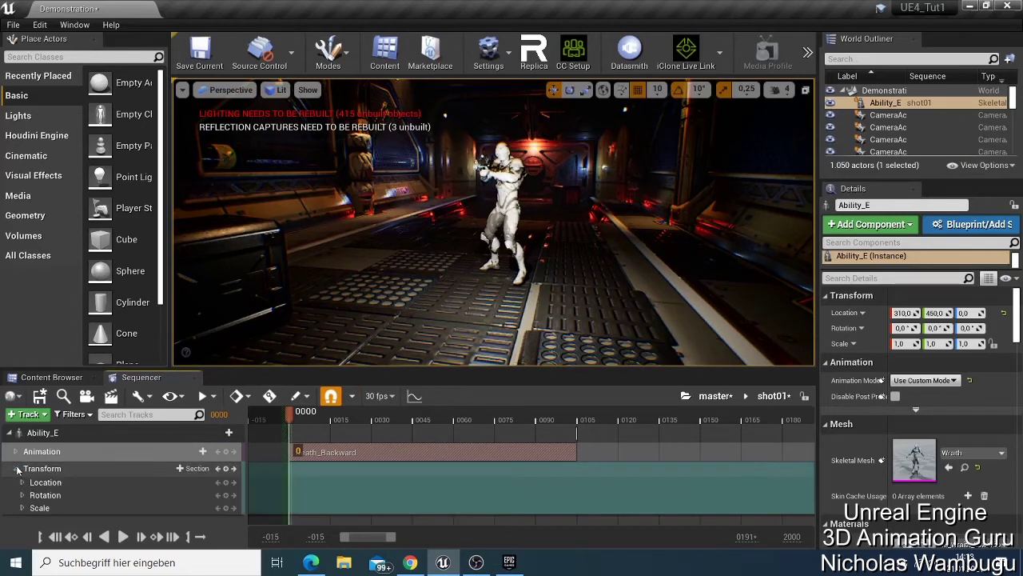
pyautogui.click(17, 470)
pyautogui.click(17, 469)
pyautogui.click(17, 469)
pyautogui.click(17, 469)
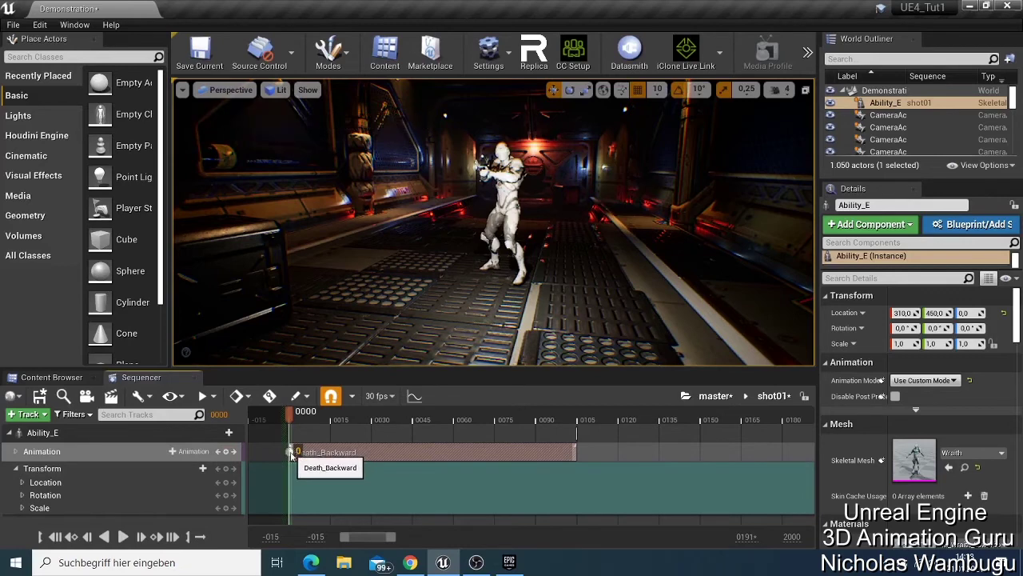
# Delete the stray Animation track key and key the Wraith's transform at frame 0000.
pyautogui.rightClick(288, 451)
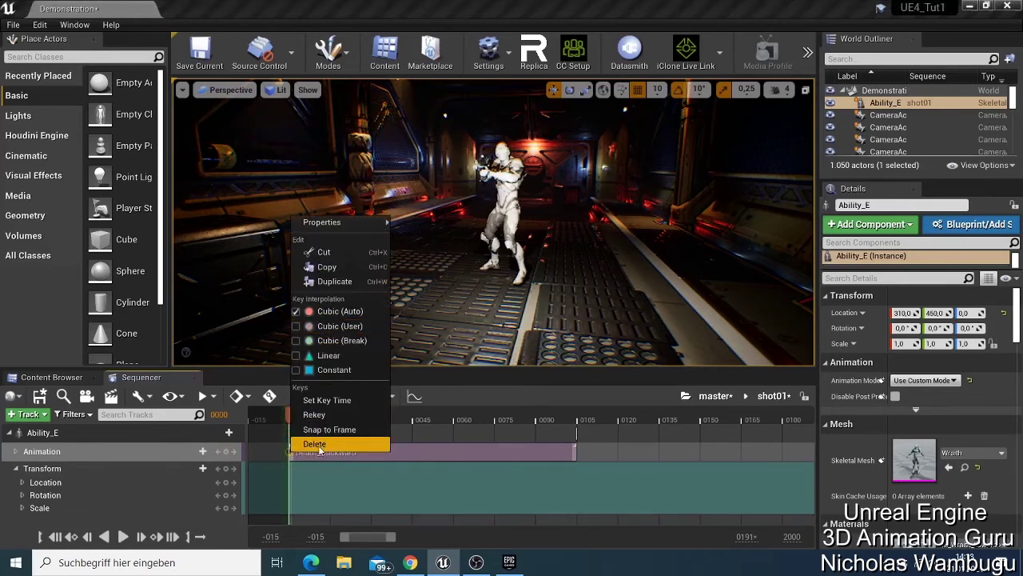
pyautogui.click(318, 443)
pyautogui.click(226, 467)
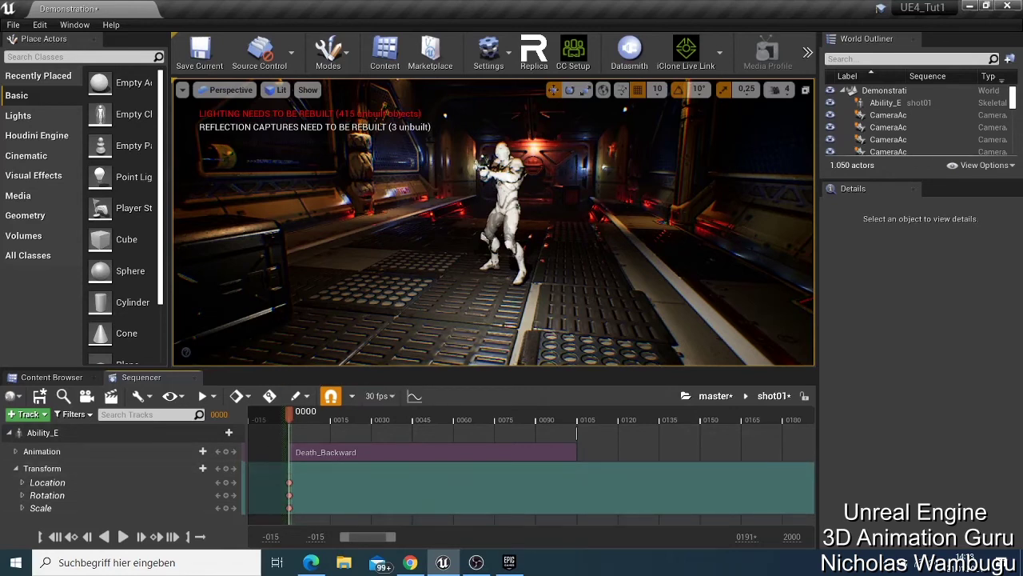
# At frame 0023, delete the stray key and add Location, Rotation and Scale keys.
pyautogui.moveTo(290, 414); pyautogui.dragTo(348, 431)
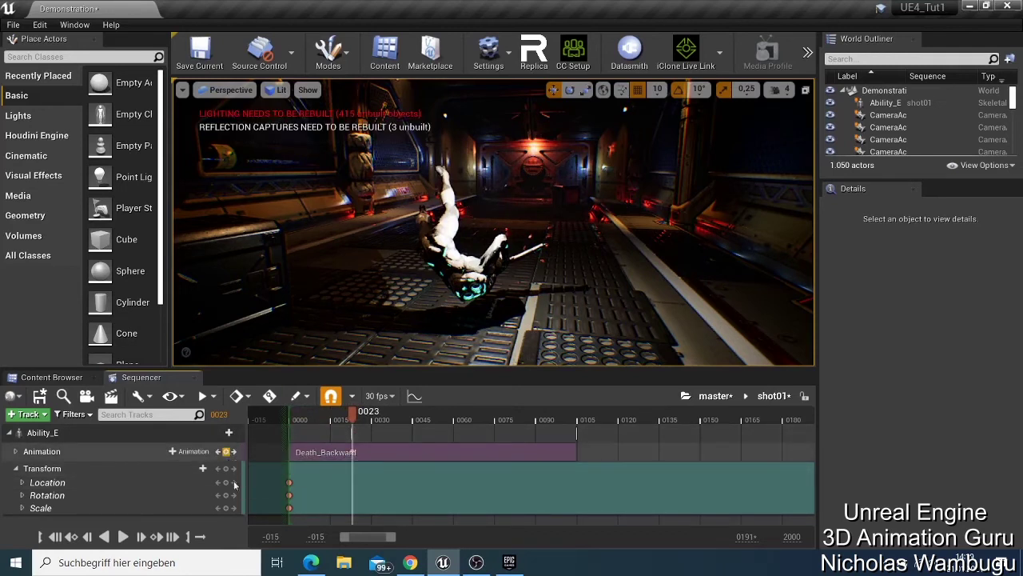
pyautogui.rightClick(351, 452)
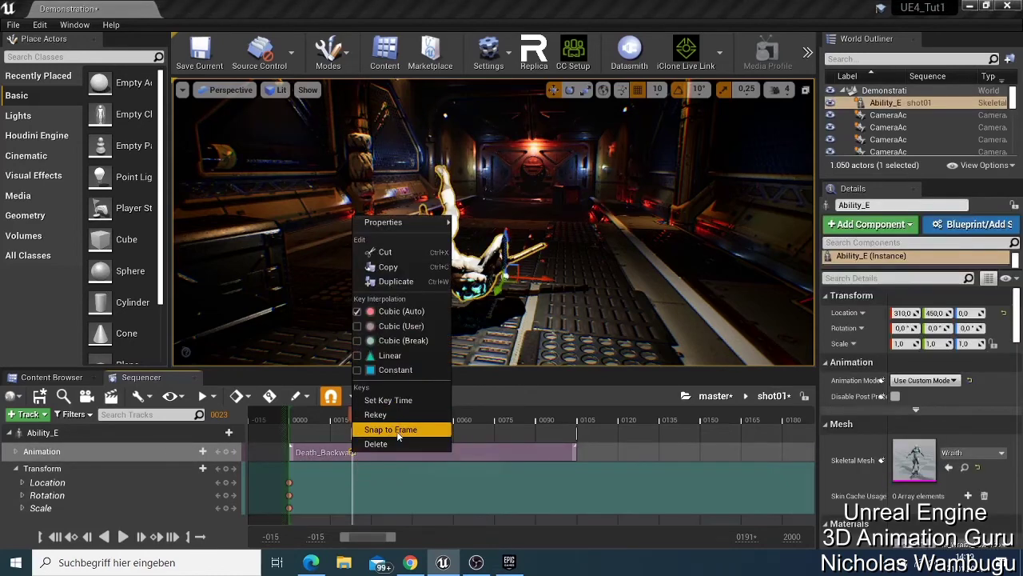
pyautogui.click(376, 444)
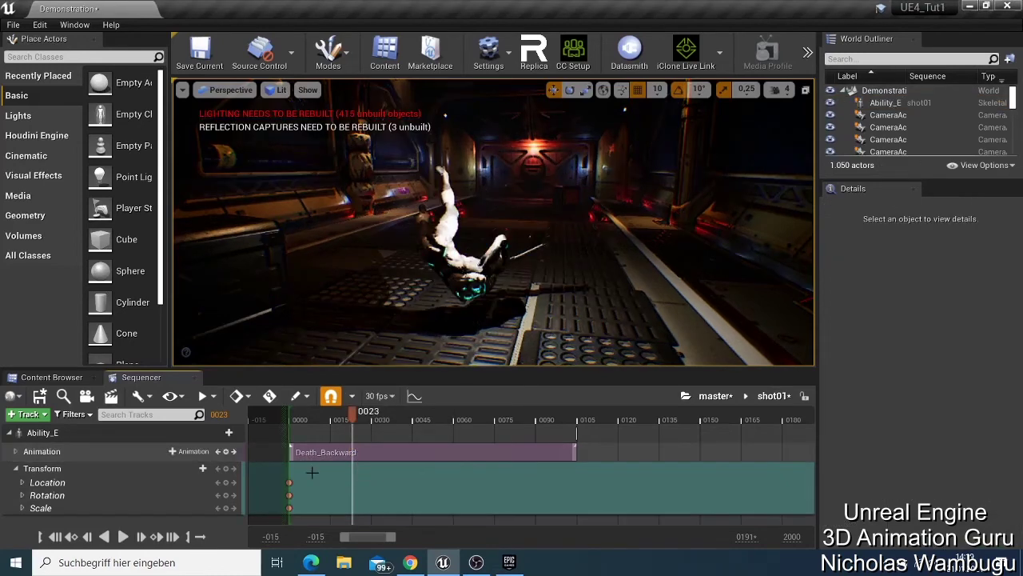
pyautogui.click(226, 468)
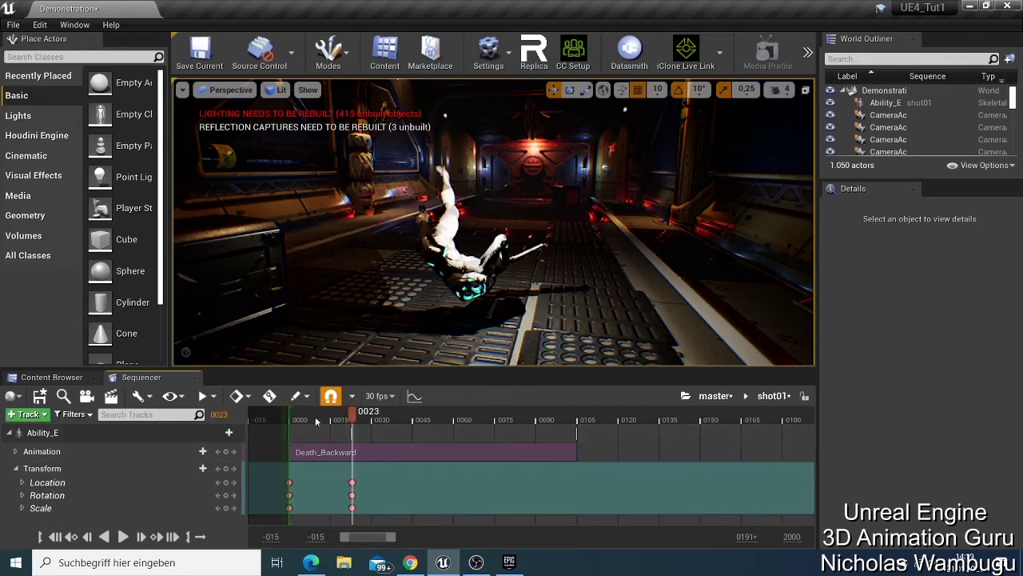
# Set the frame 0023 rotation to Roll 0.44 and Pitch 29.98, then scrub to check.
pyautogui.click(22, 495)
pyautogui.scroll(-1, 109, 499)
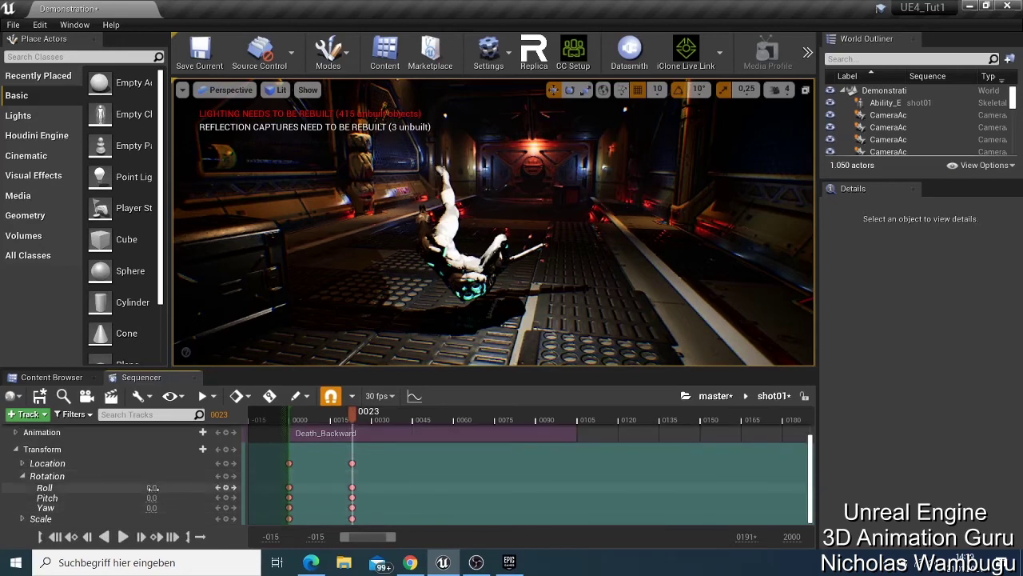
pyautogui.moveTo(154, 486); pyautogui.dragTo(179, 497)
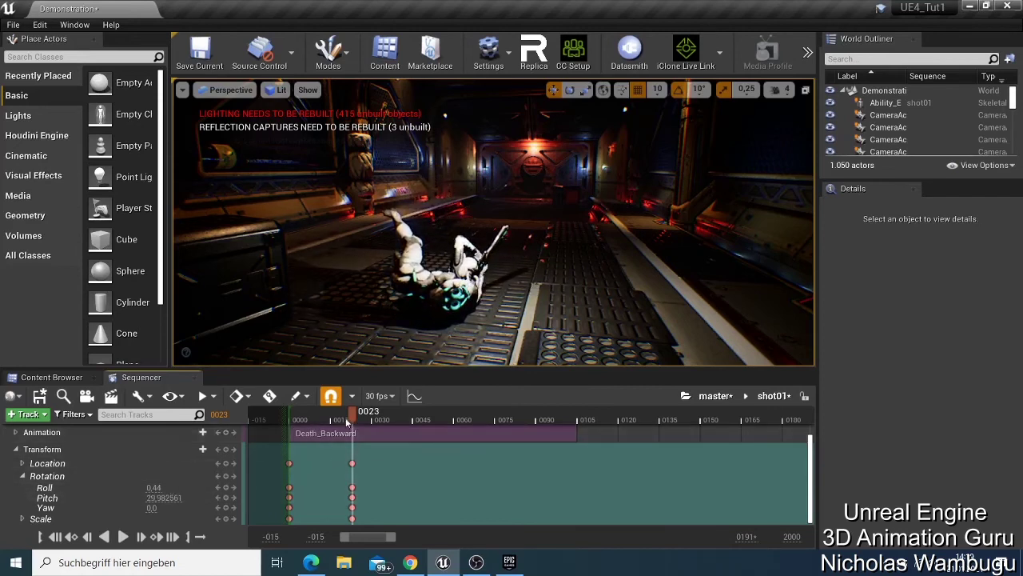
pyautogui.moveTo(353, 409); pyautogui.dragTo(438, 438)
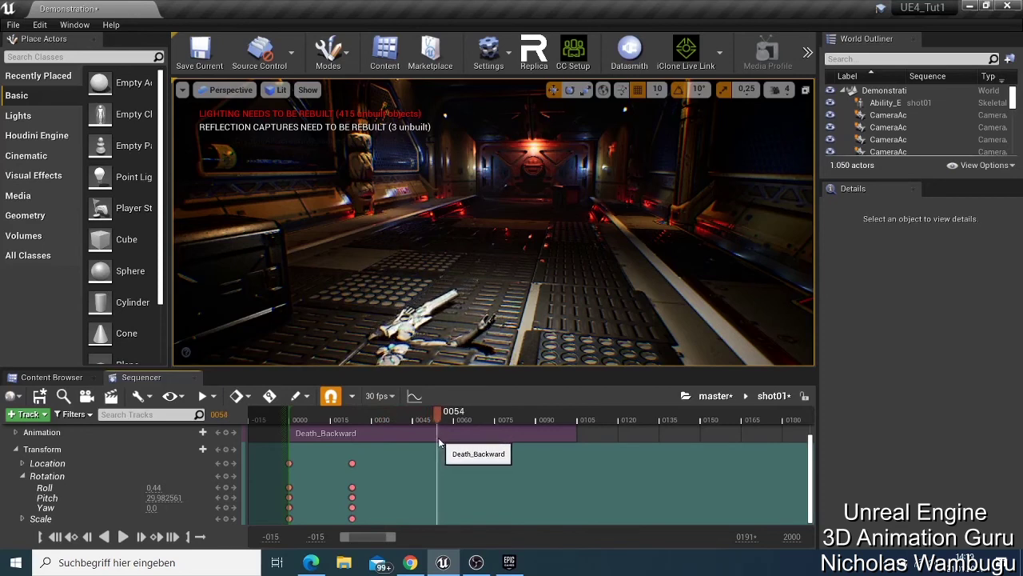